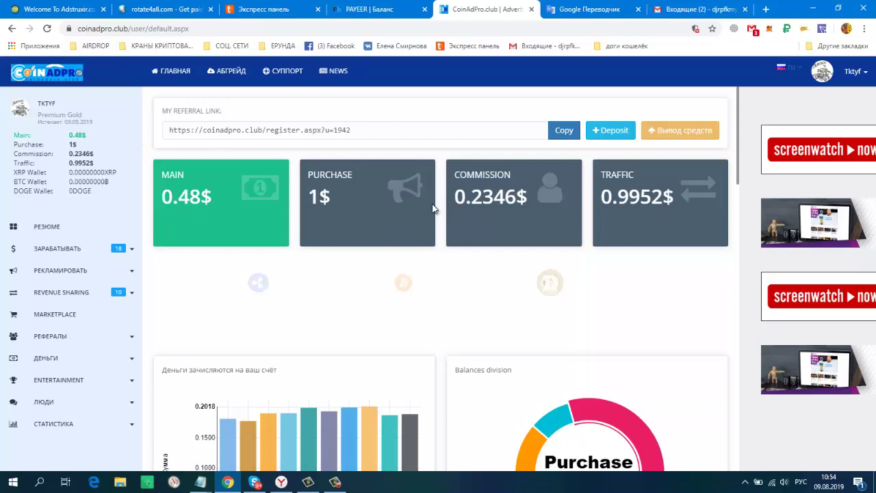
- Open the Combo AdPacks page under Revenue Sharing and close the advertising page that pops up
scroll(443, 252, down, 1)
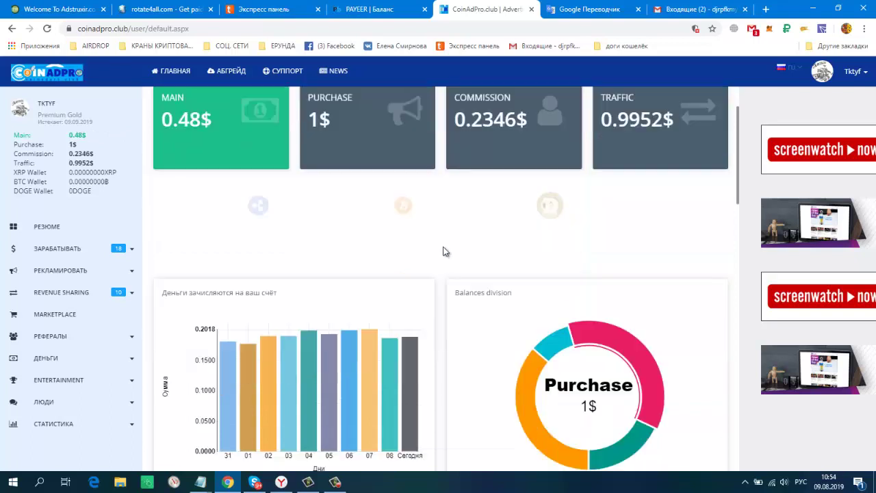
scroll(410, 280, down, 1)
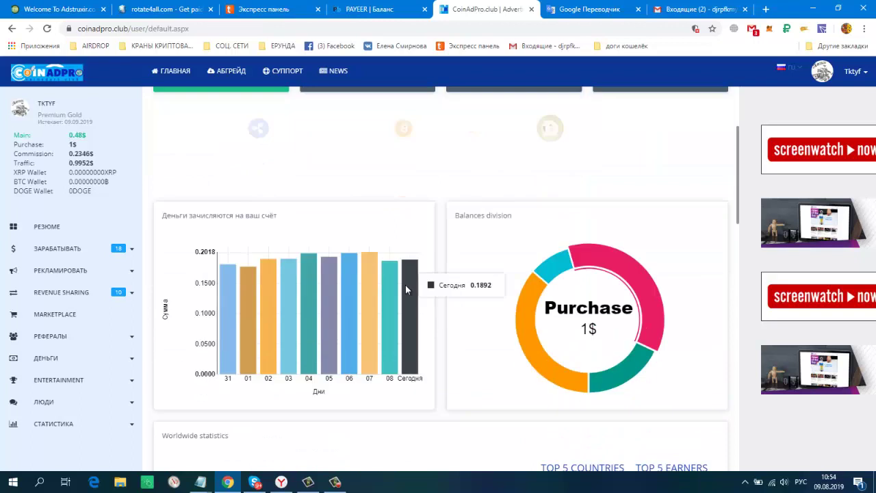
scroll(151, 274, up, 2)
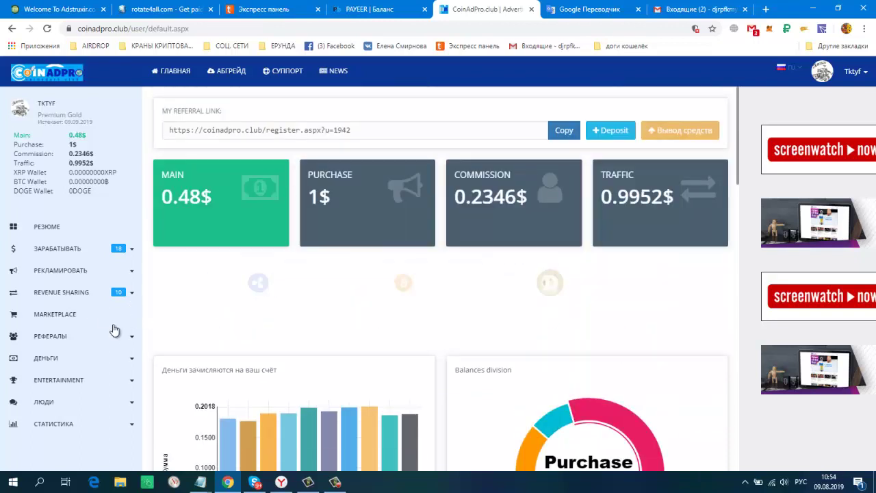
click(75, 297)
click(397, 12)
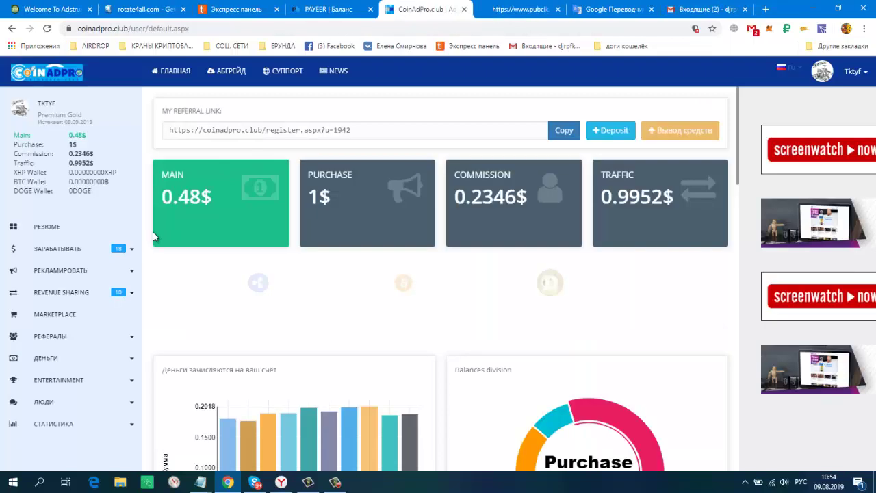
click(60, 294)
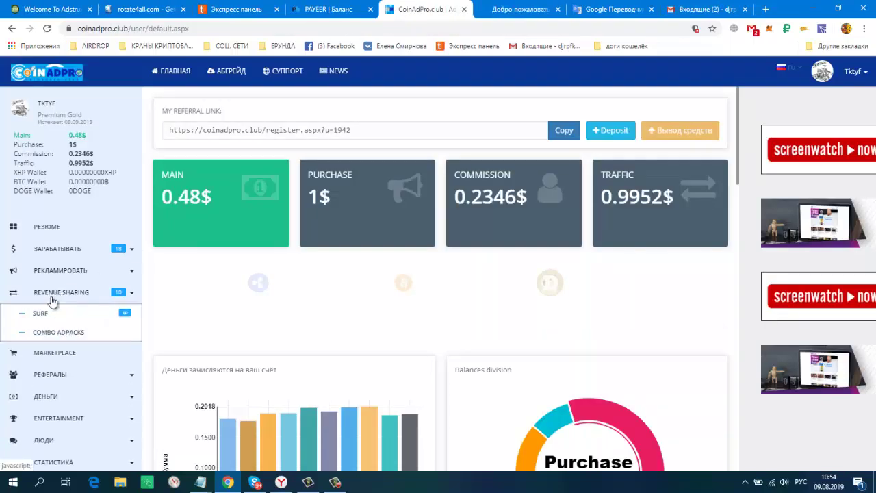
click(59, 335)
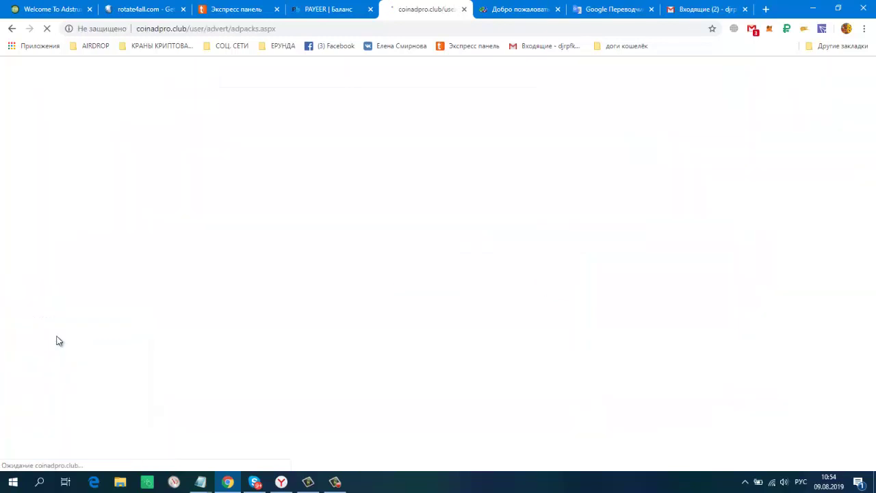
click(557, 10)
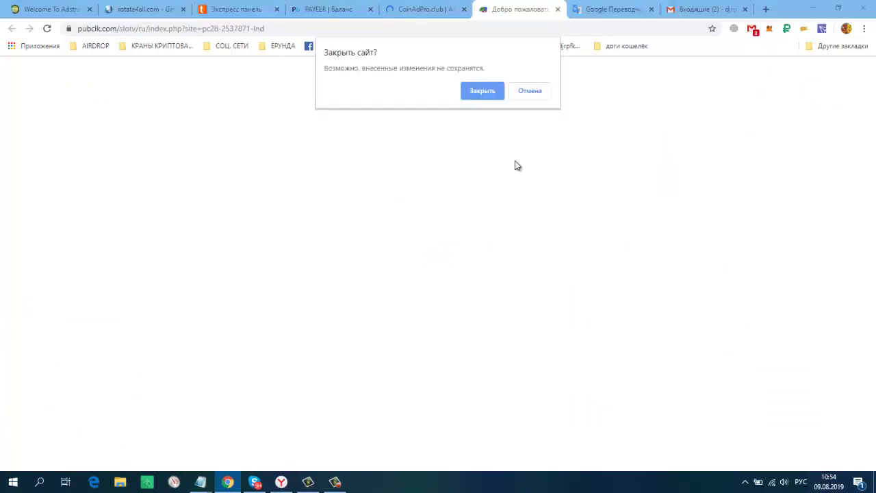
click(483, 91)
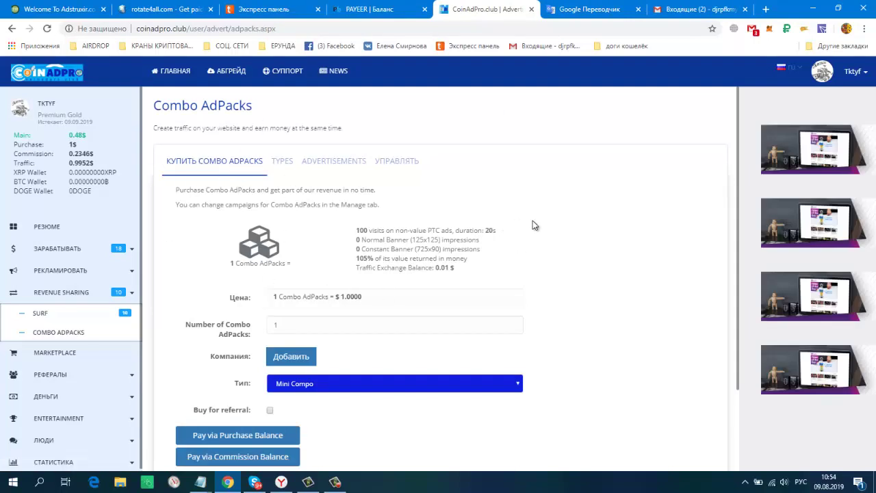
- Buy 1 Mini Compo AdPack with the purchase balance, closing the pop-up ad page, and check the purchase notice
scroll(533, 221, down, 2)
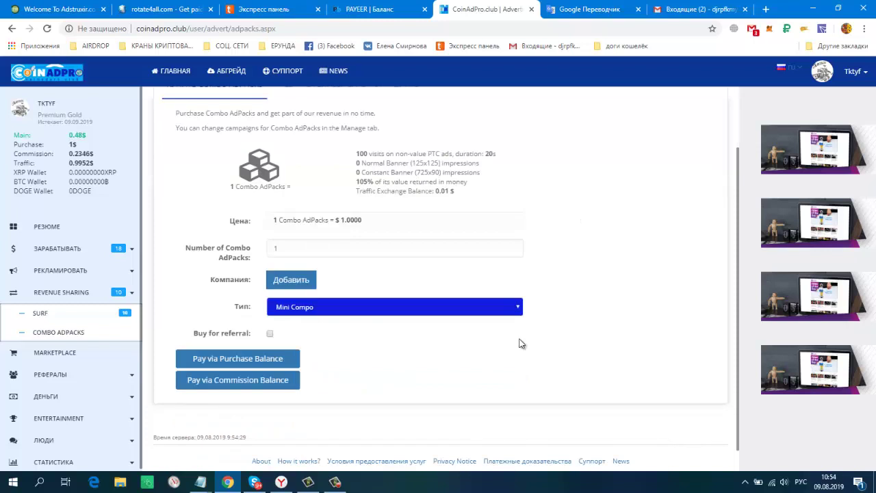
click(223, 364)
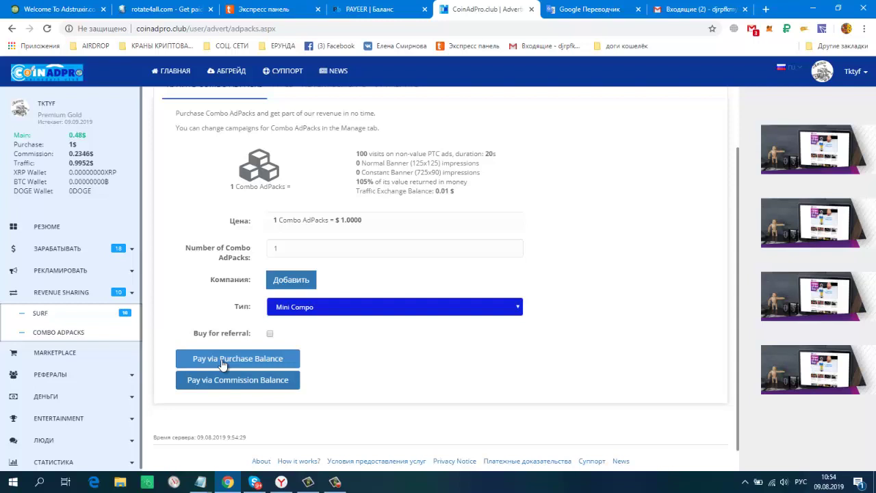
click(281, 250)
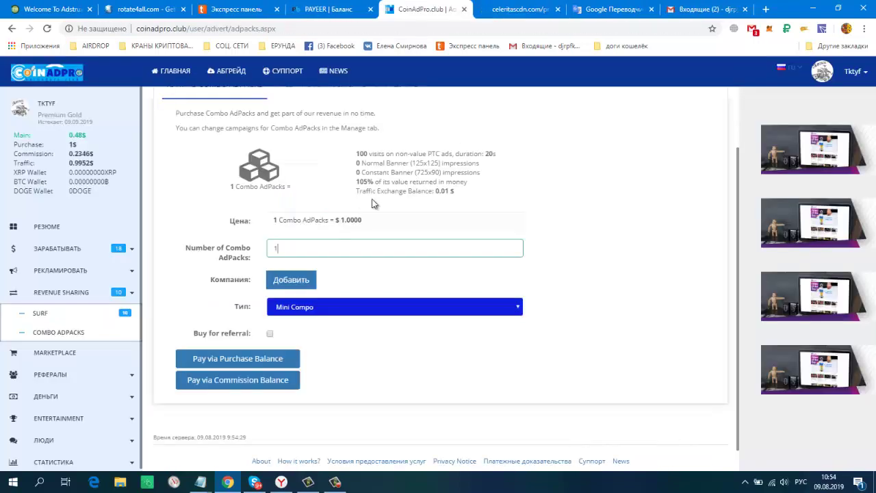
click(558, 10)
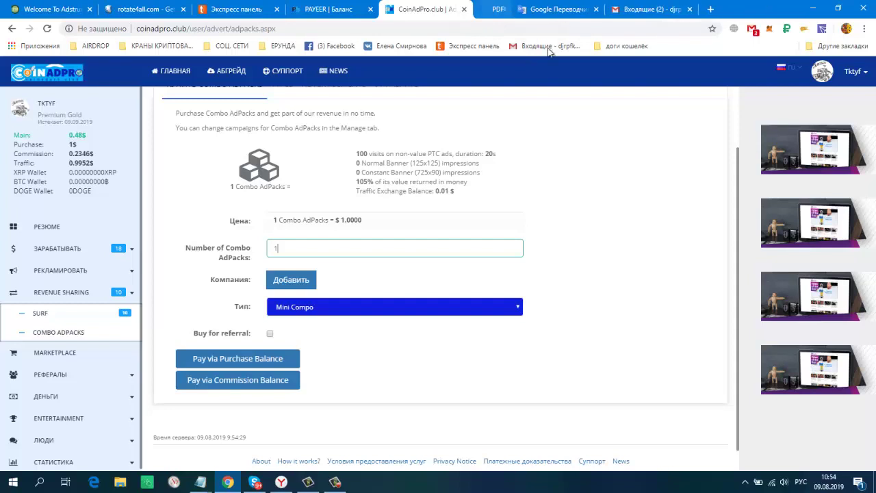
click(230, 367)
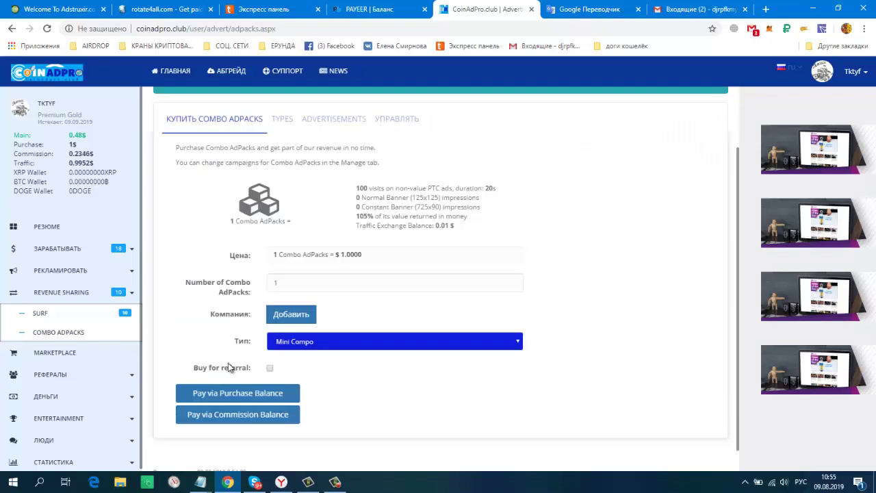
scroll(519, 270, up, 2)
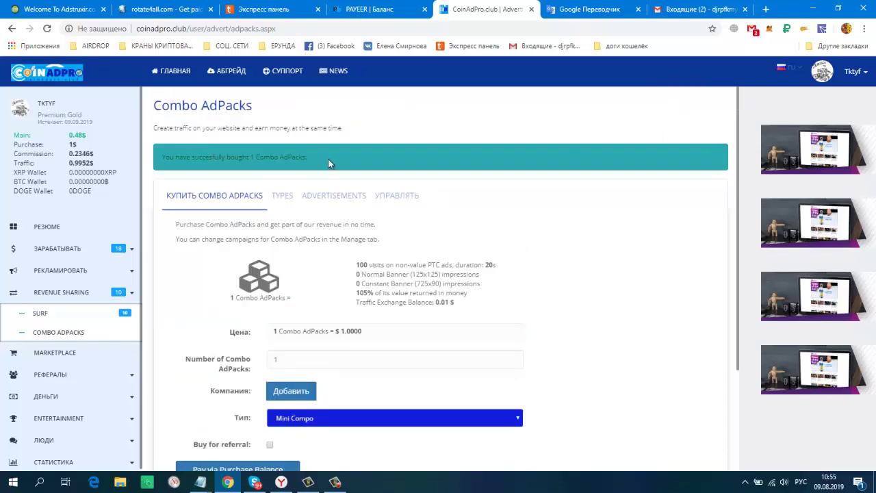
drag(315, 157, 162, 157)
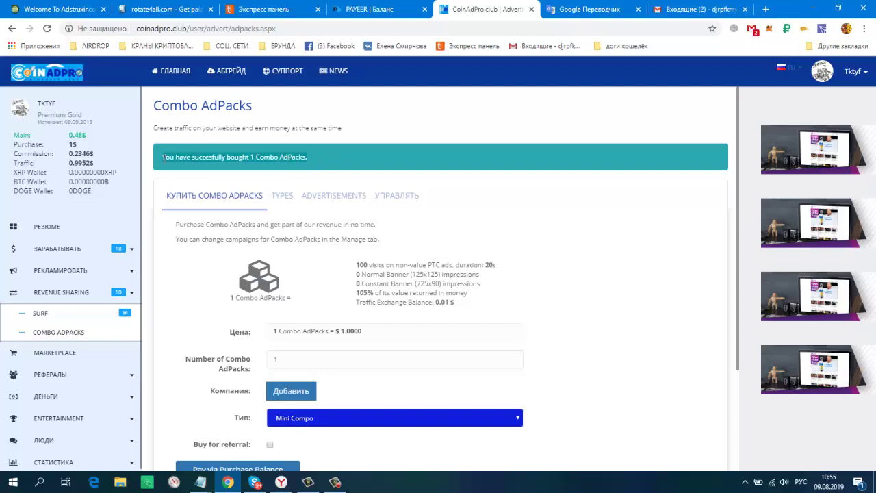
click(521, 209)
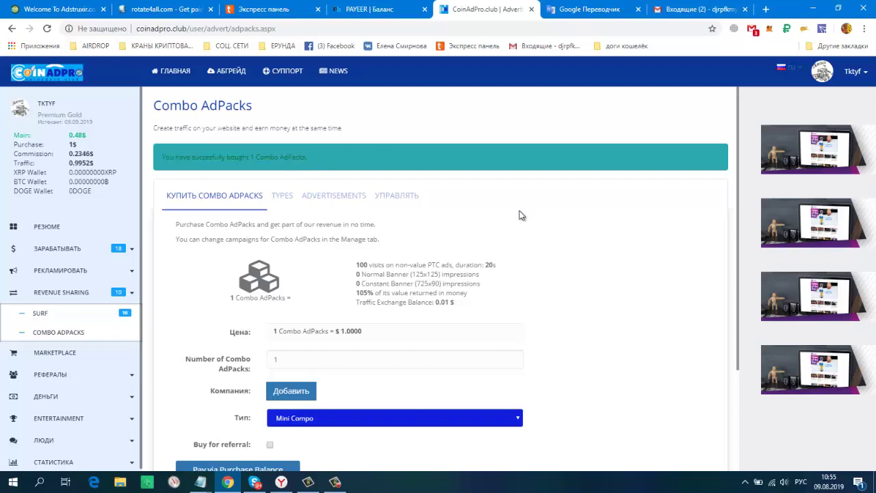
- View the comparison table of Combo AdPacks types
scroll(521, 215, down, 1)
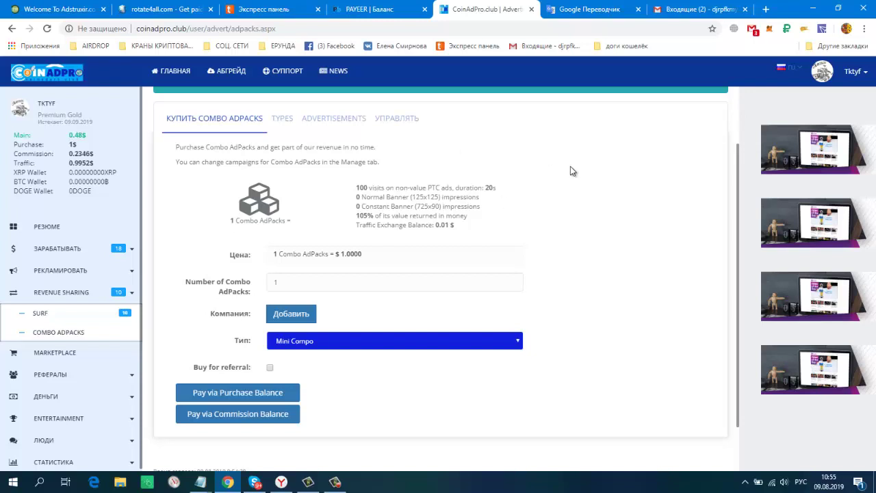
click(284, 121)
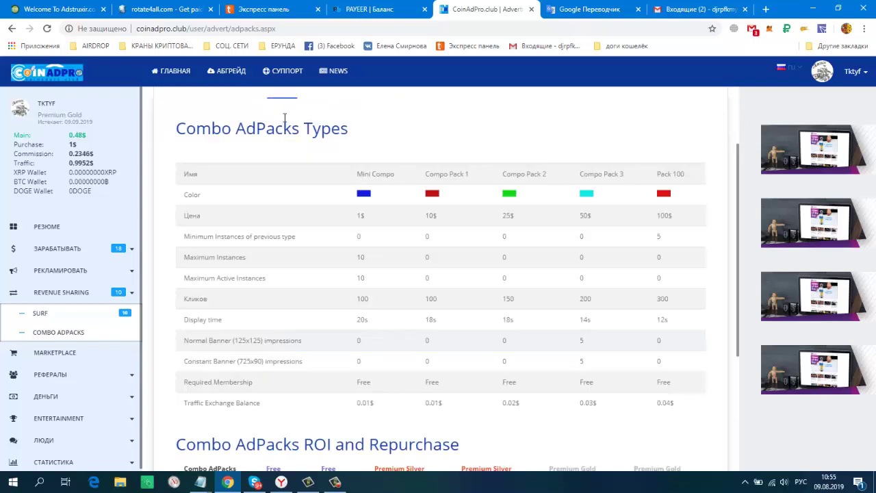
scroll(296, 131, up, 1)
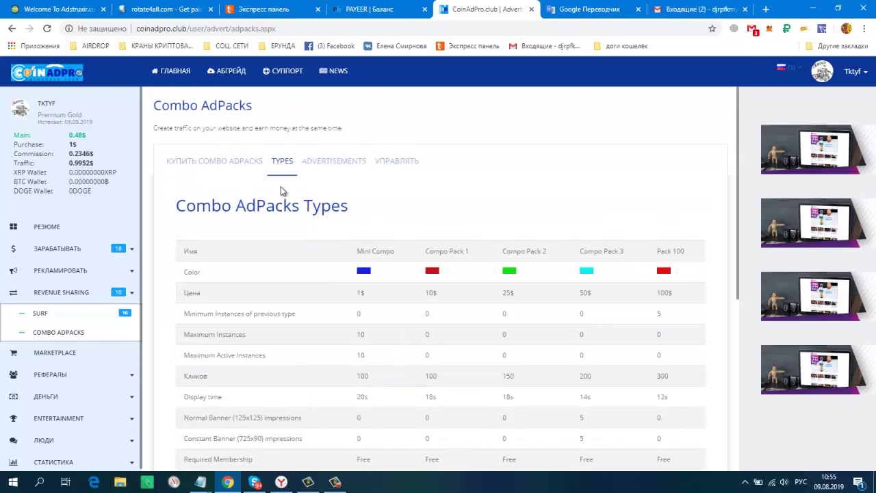
- Open the Combo AdPacks advertisements section and examine the new advertisement form and the campaign list below it
click(319, 163)
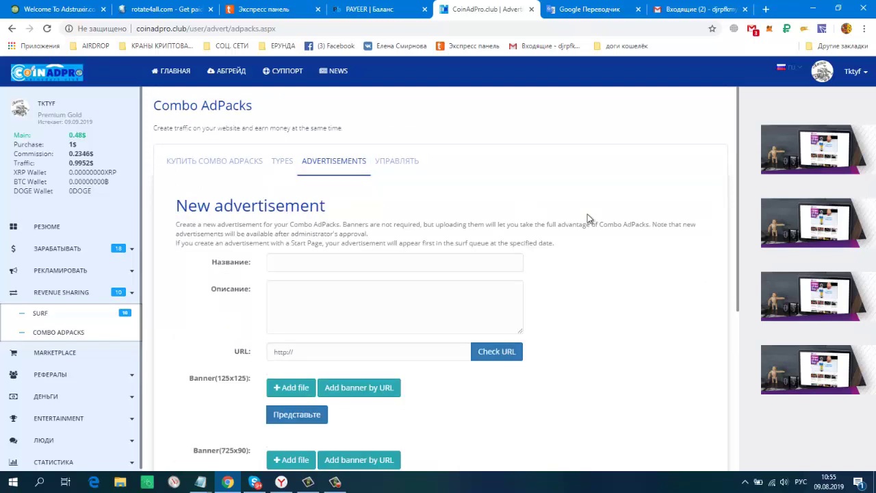
scroll(588, 214, down, 1)
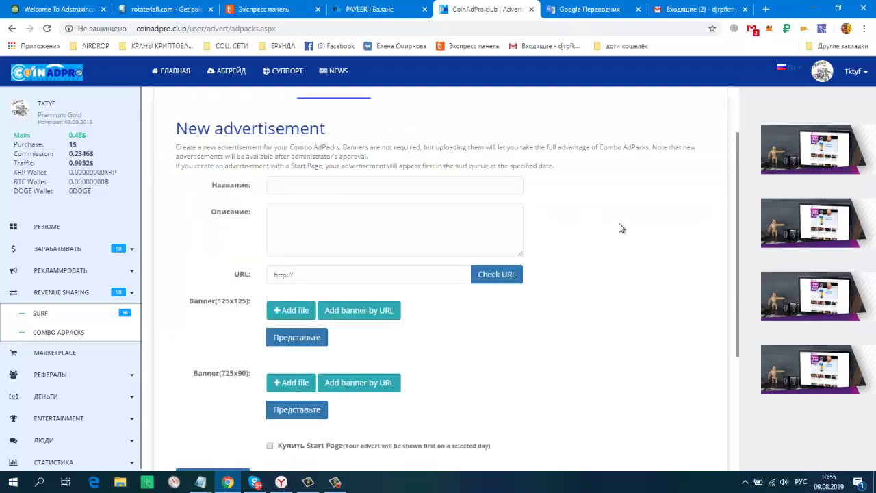
scroll(619, 226, up, 1)
scroll(618, 227, down, 3)
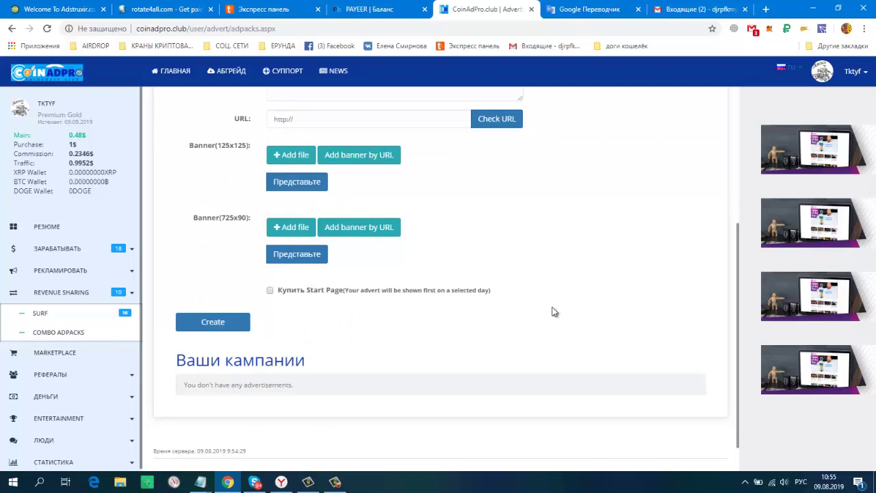
scroll(605, 299, up, 3)
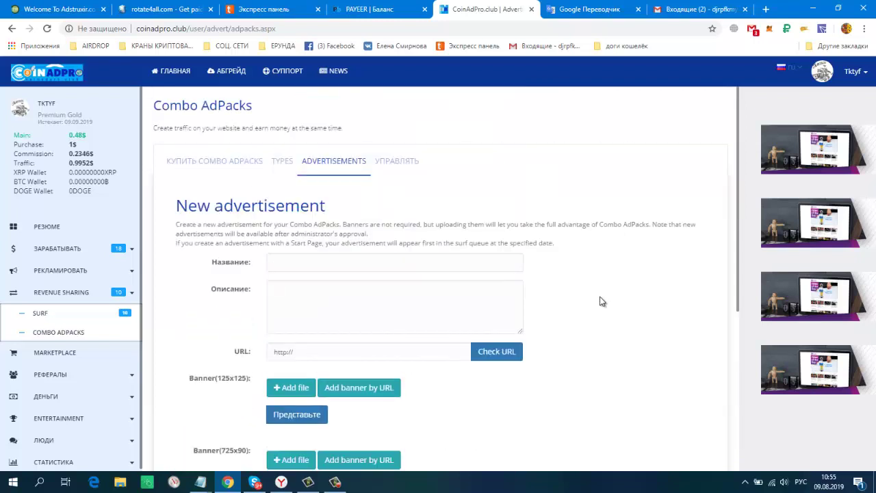
scroll(602, 301, down, 3)
scroll(600, 301, up, 2)
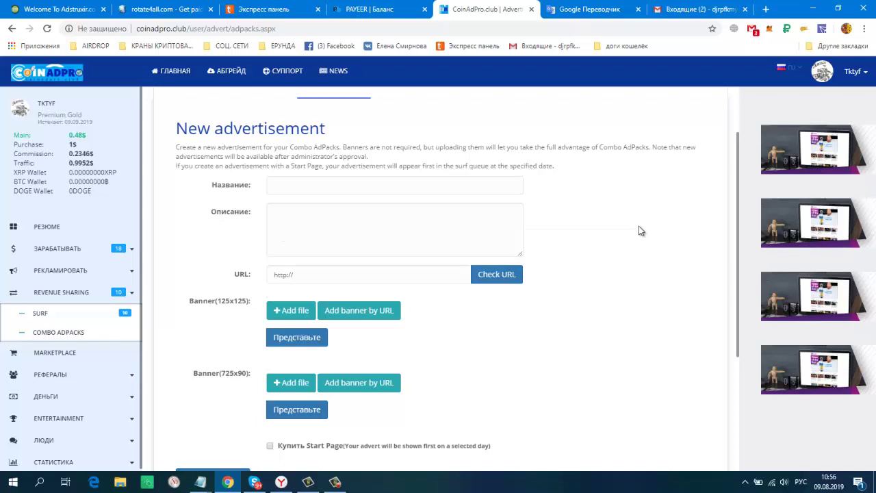
scroll(638, 232, down, 2)
scroll(639, 231, down, 1)
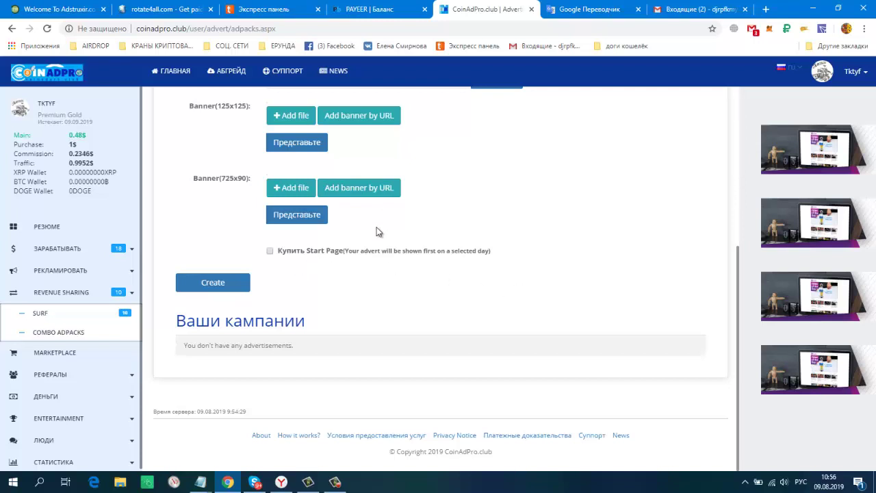
click(336, 483)
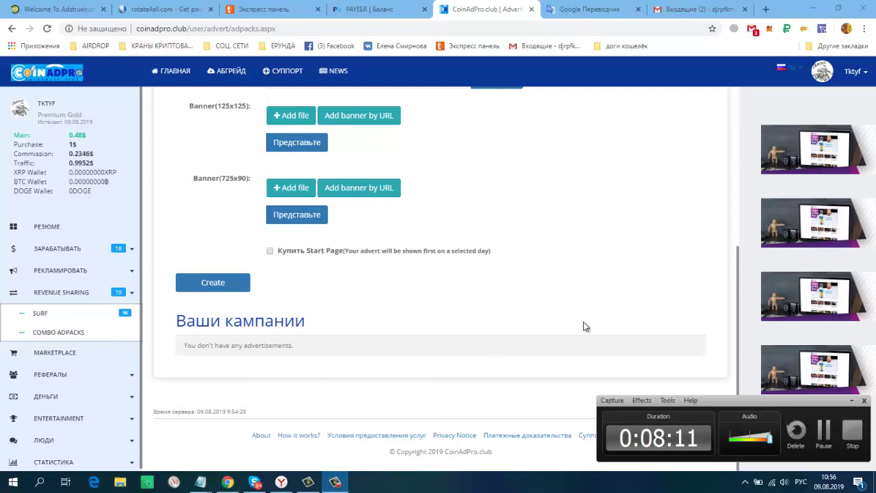
click(823, 437)
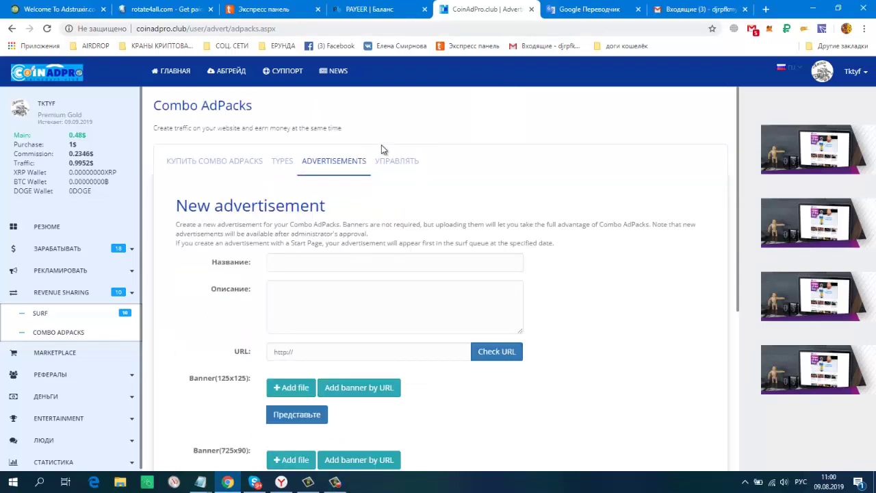
- Switch to Google Translate and copy the word "Adstruxir" from the first line of the source text
click(583, 10)
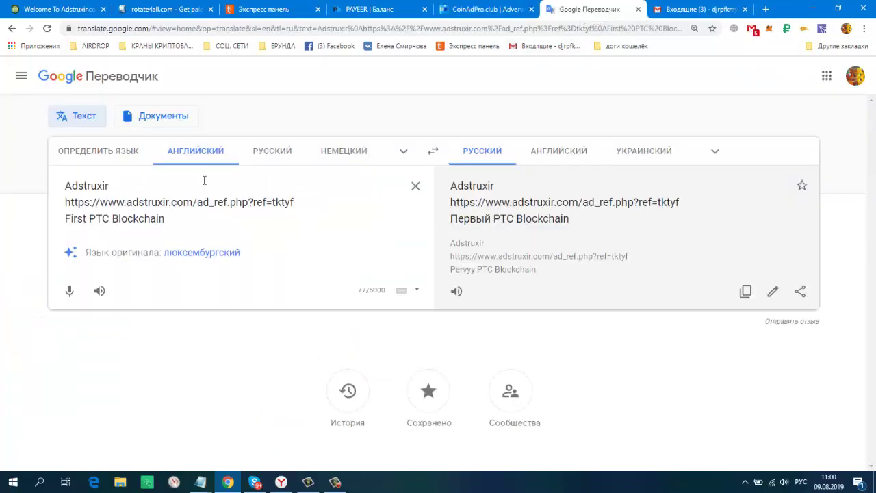
drag(66, 186, 111, 192)
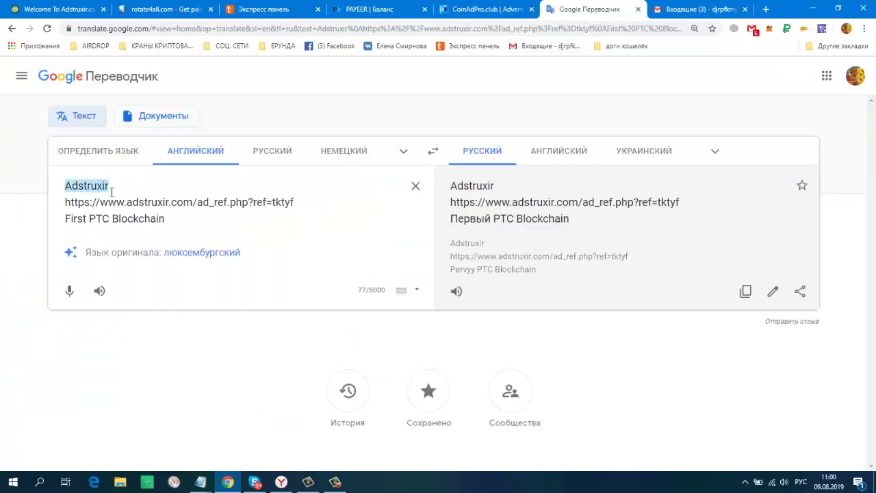
right_click(93, 186)
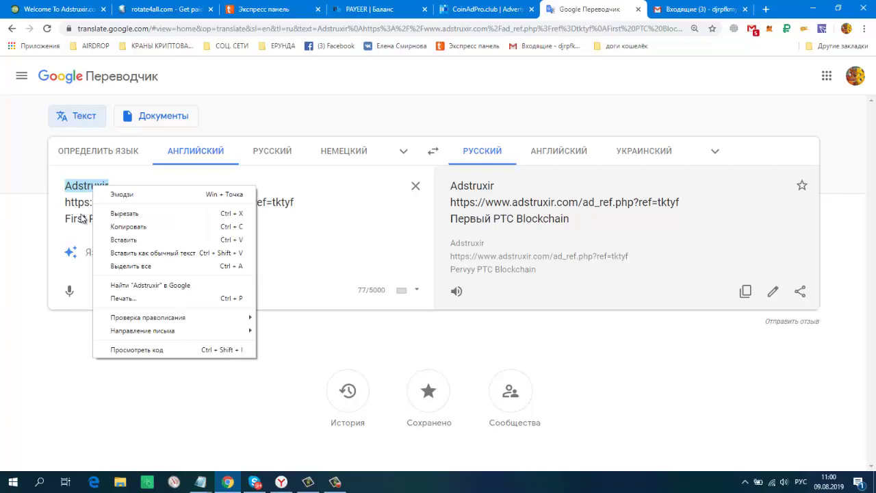
click(143, 226)
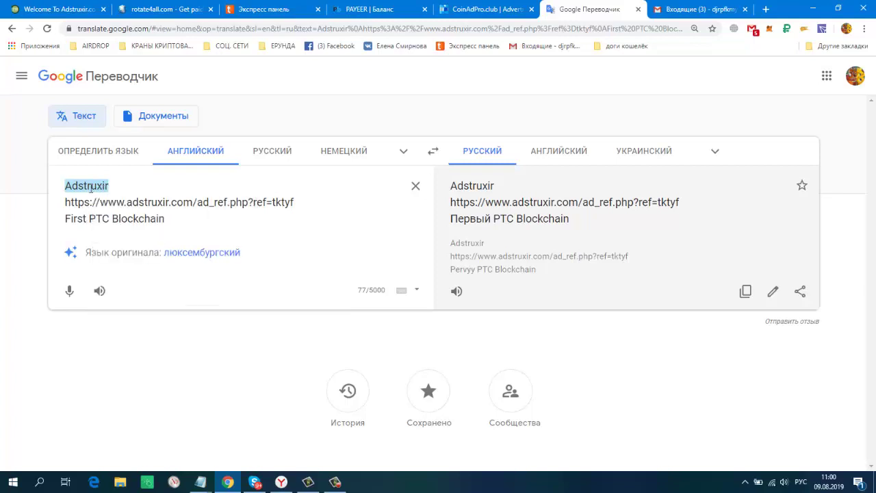
right_click(89, 188)
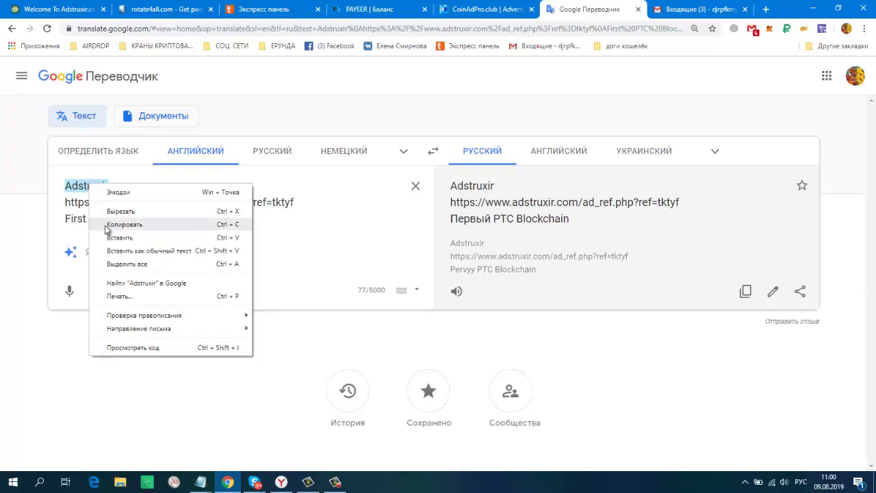
click(106, 225)
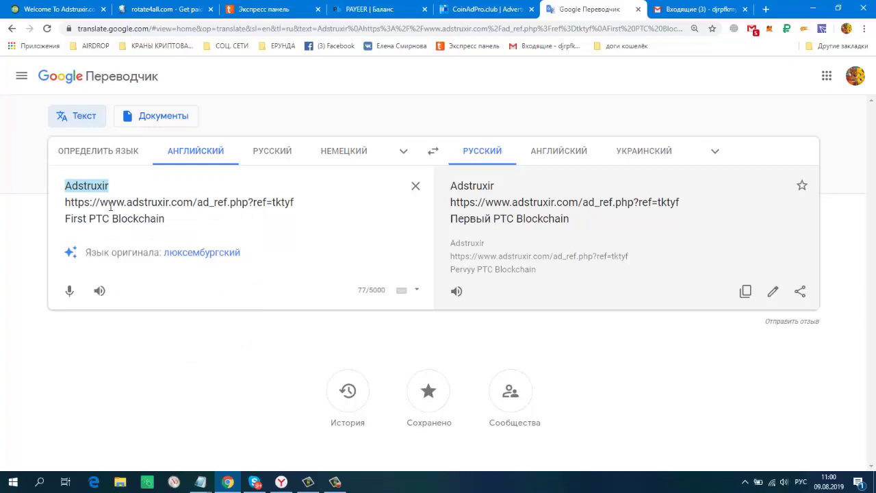
- Return to CoinAdPro and paste "Adstruxir" as the title of the new advertisement
click(456, 5)
click(338, 260)
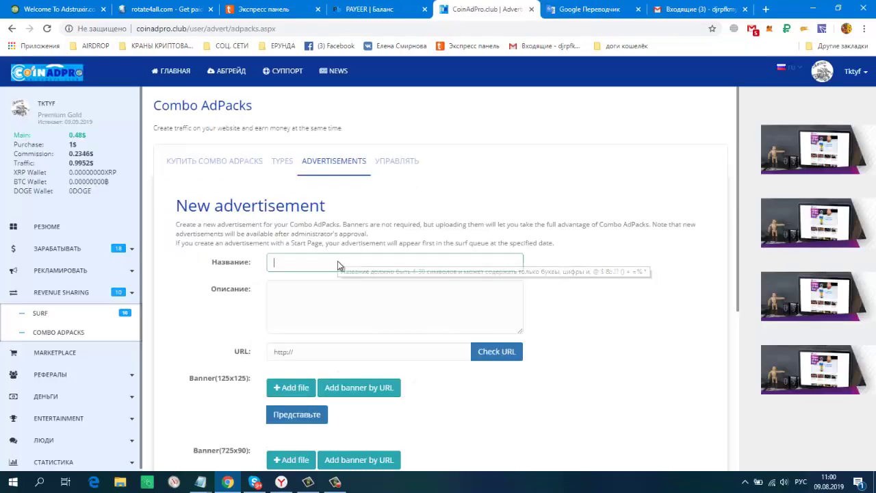
right_click(339, 261)
click(362, 346)
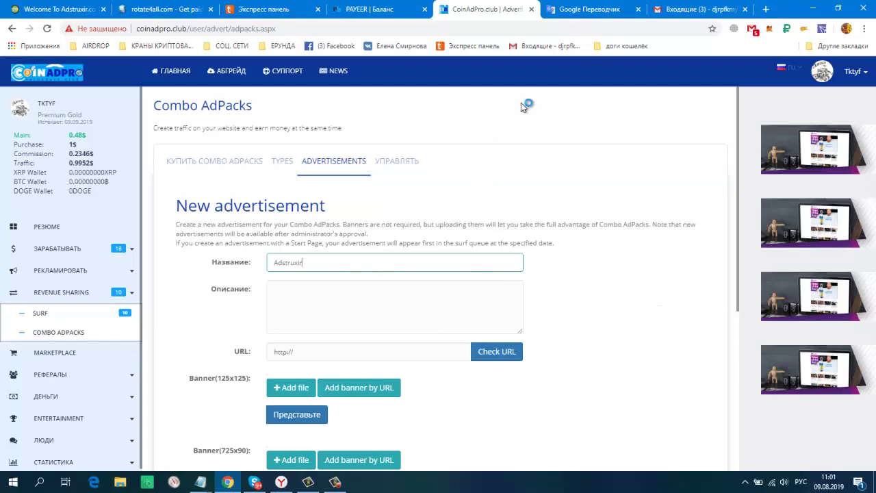
- Switch to Google Translate and copy the phrase "First PTC Blockchain" from the last line of the source text
click(563, 10)
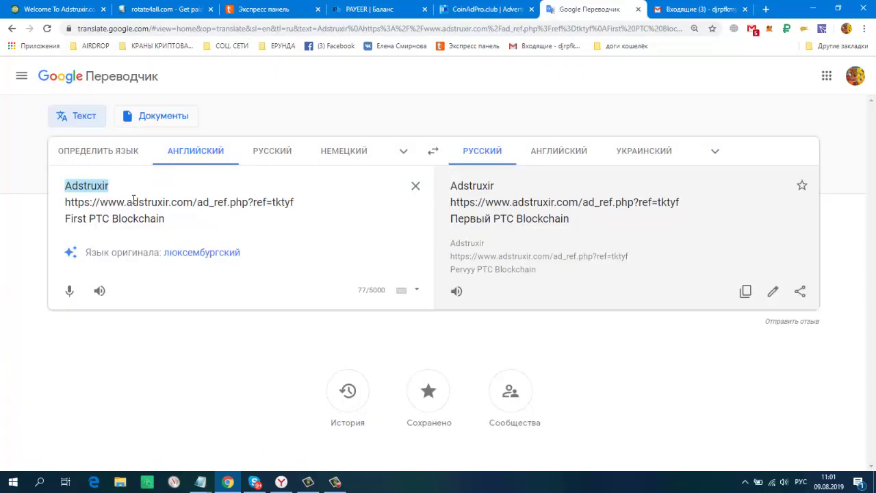
drag(65, 219, 167, 221)
right_click(143, 225)
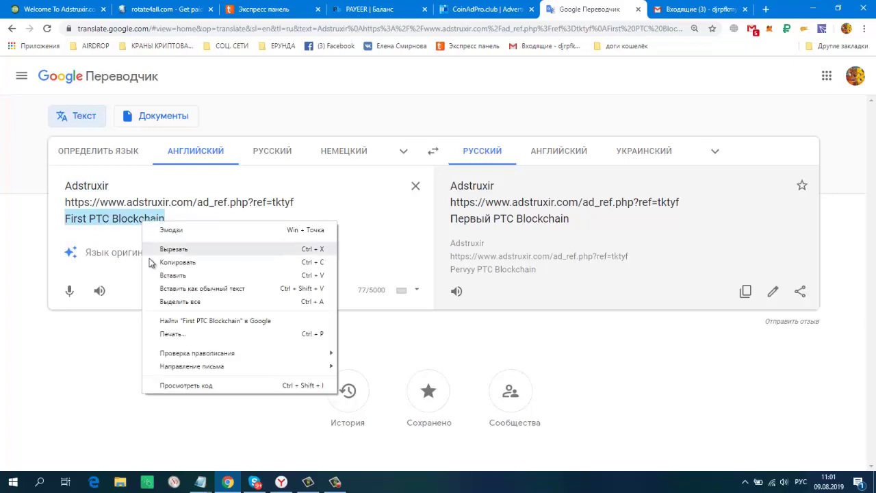
click(156, 262)
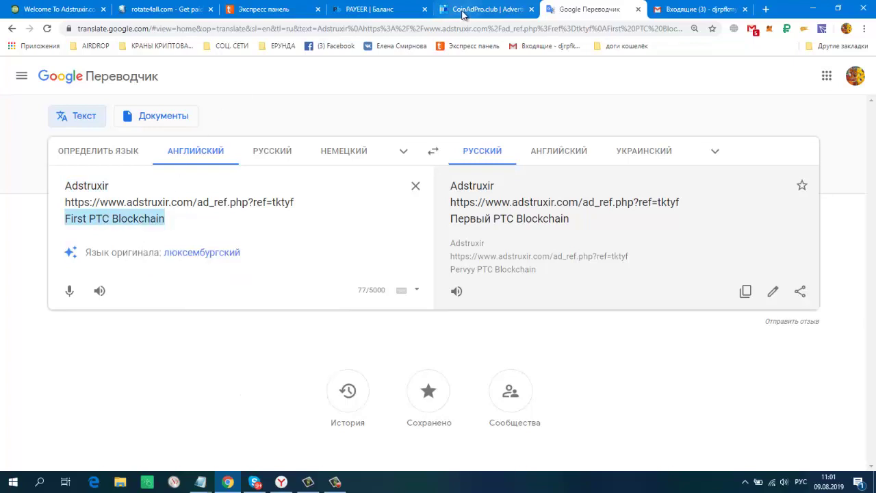
- Return to CoinAdPro and paste "First PTC Blockchain" as the description of the new advertisement
click(488, 10)
scroll(527, 238, down, 1)
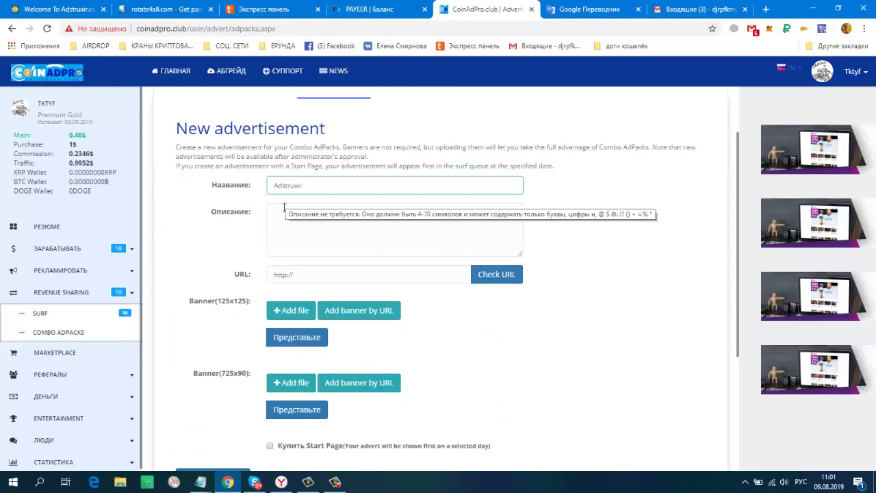
right_click(283, 215)
click(308, 299)
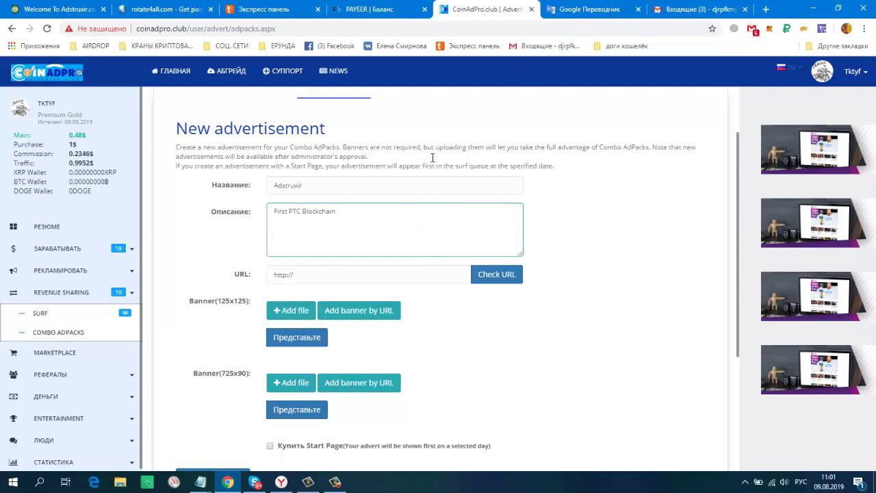
- Switch to Google Translate and copy the Adstruxir referral link from the second line of the source text
click(577, 20)
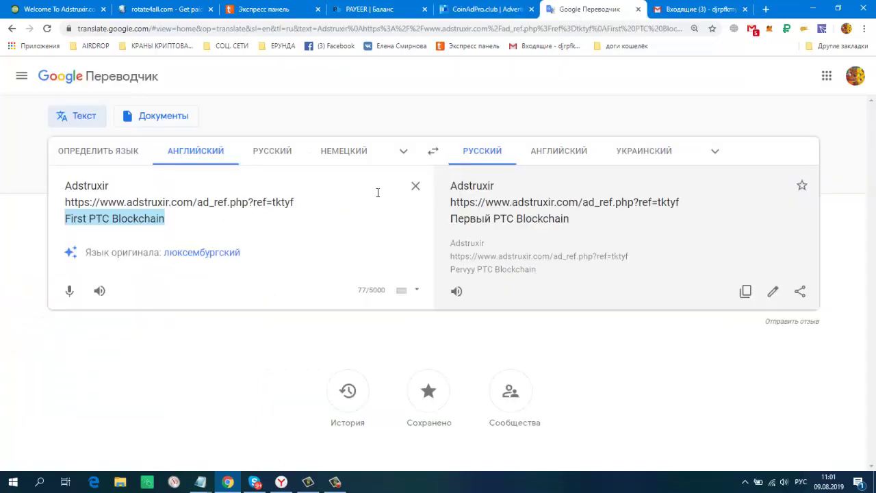
click(64, 203)
drag(64, 202, 296, 203)
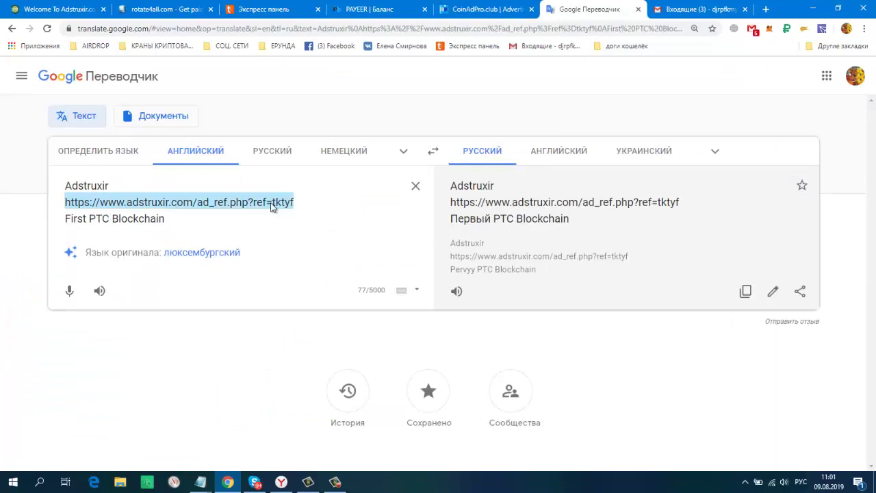
right_click(272, 203)
click(306, 244)
right_click(259, 200)
click(274, 239)
- Return to CoinAdPro and replace the new advertisement's URL with the copied Adstruxir referral link
click(457, 12)
click(302, 277)
right_click(302, 278)
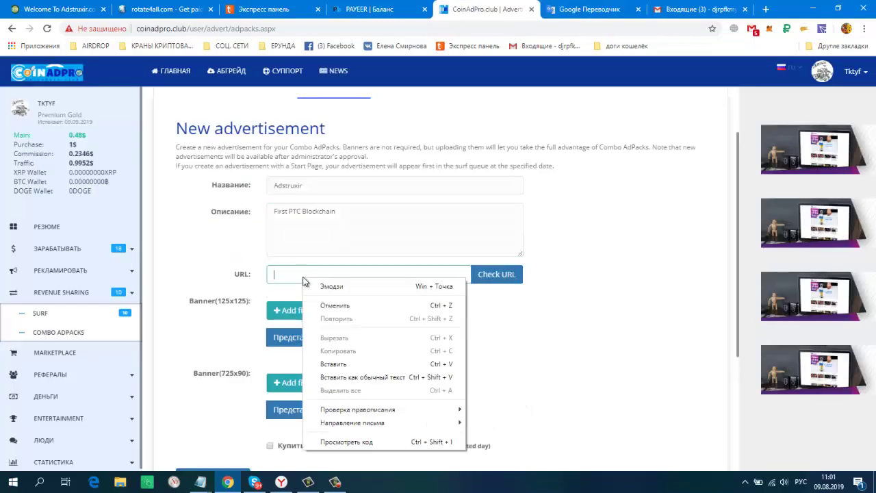
click(328, 363)
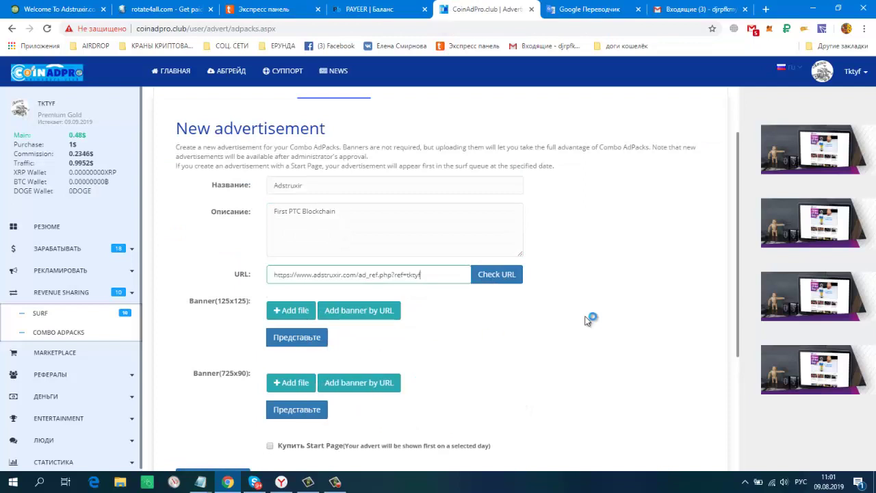
- Try to validate the advertisement's https referral link and return to the advertisement form
click(512, 278)
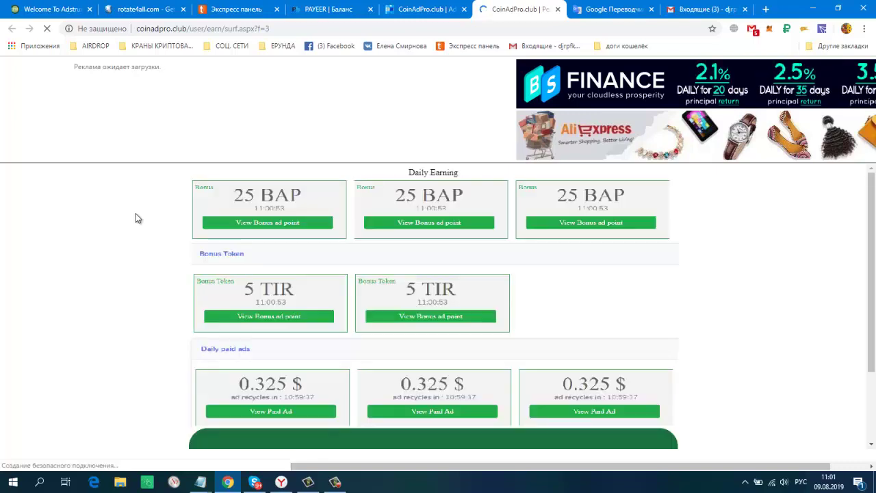
scroll(746, 302, down, 3)
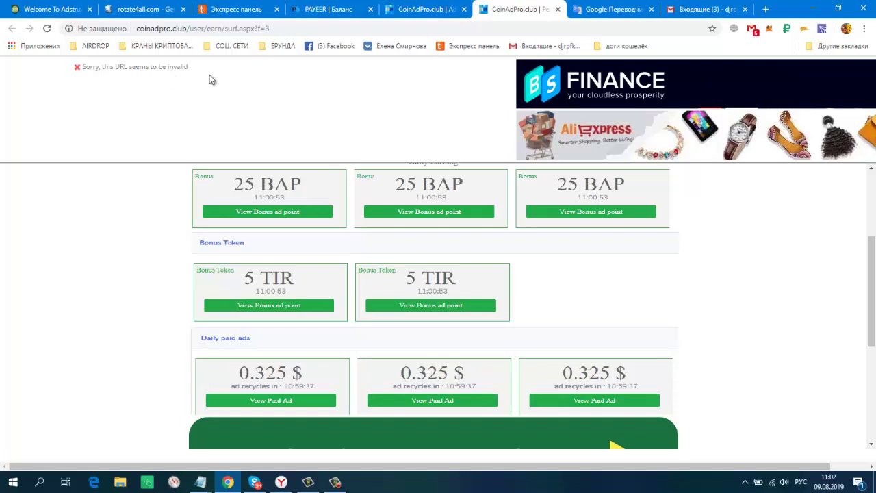
click(423, 9)
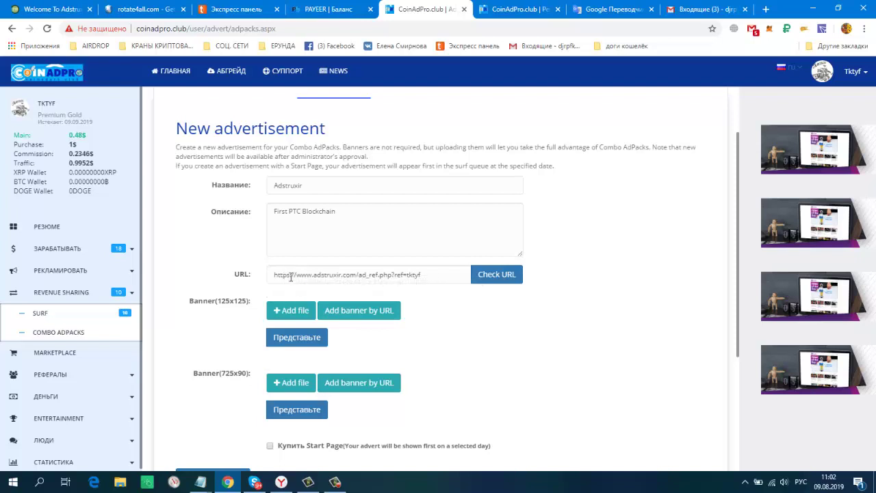
click(290, 276)
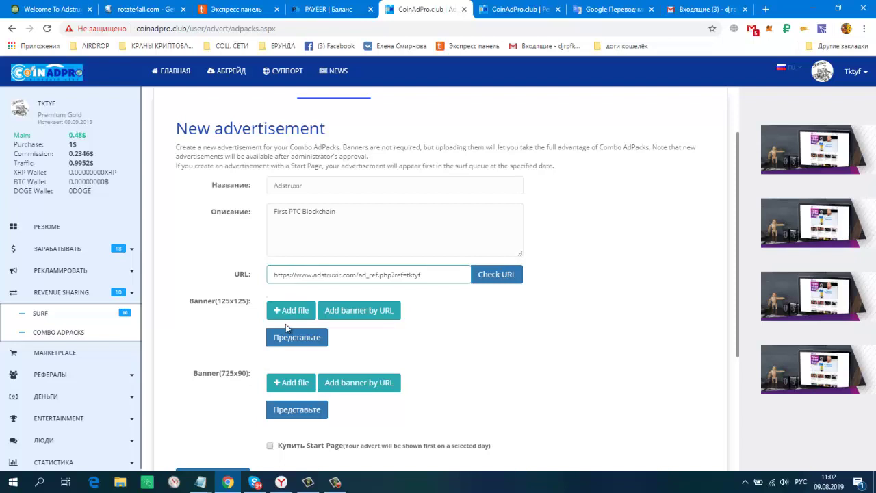
key(BackSpace)
text(:)
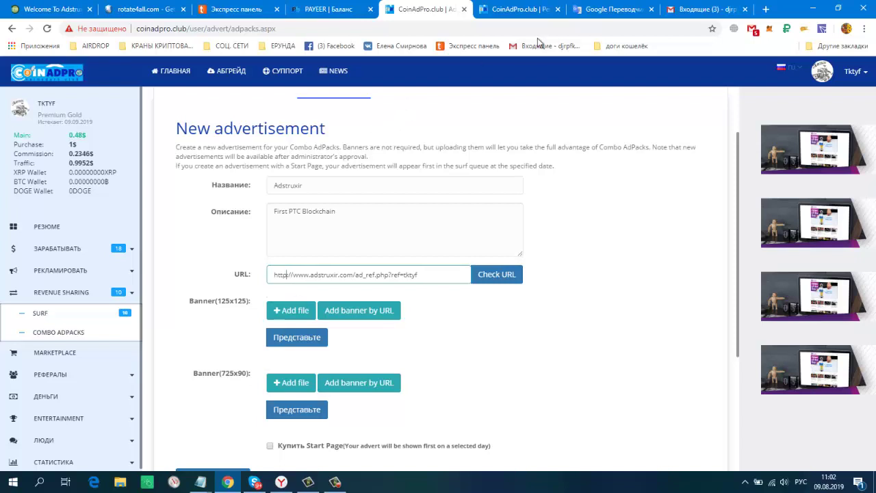
click(558, 9)
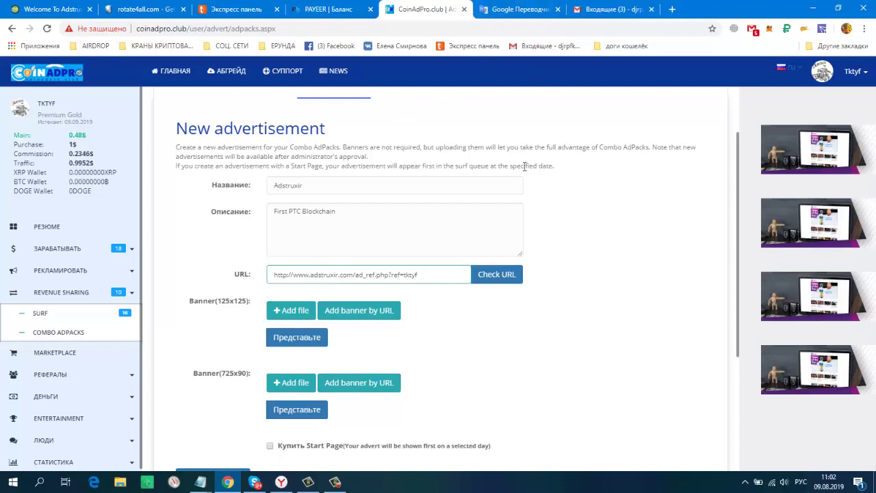
- Check the http version of the advertisement's URL and complete its validation
click(497, 278)
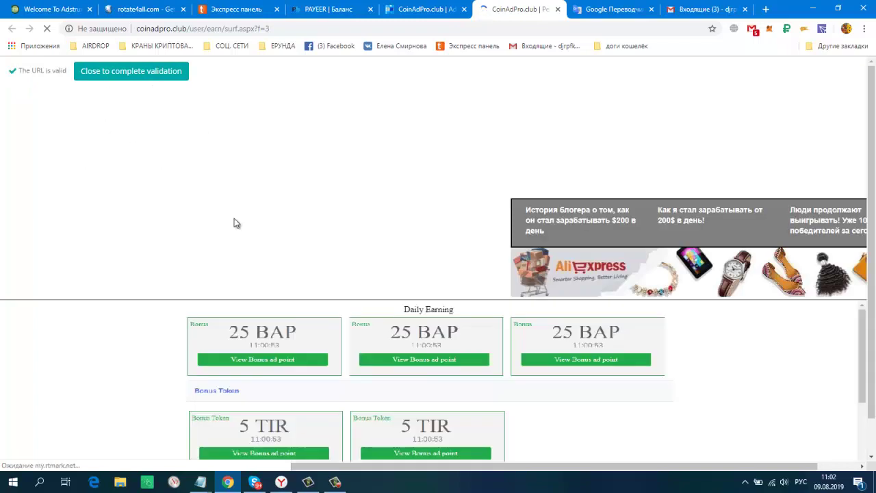
scroll(677, 361, down, 1)
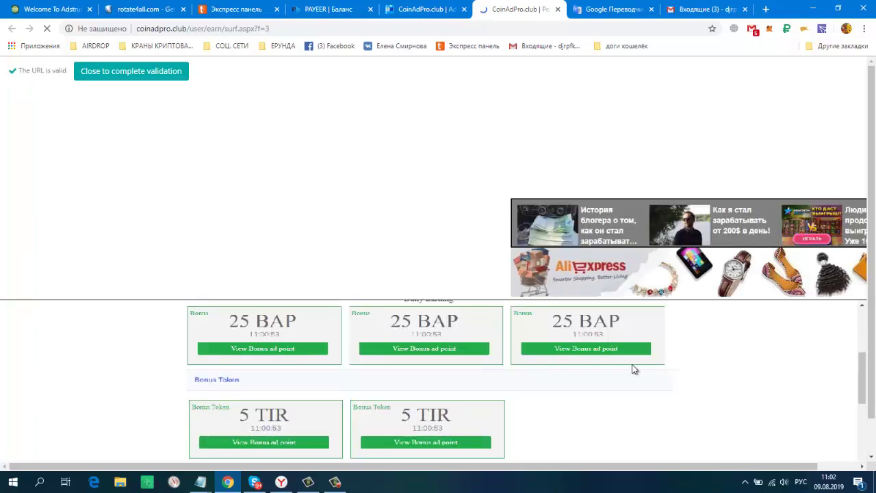
scroll(632, 365, down, 3)
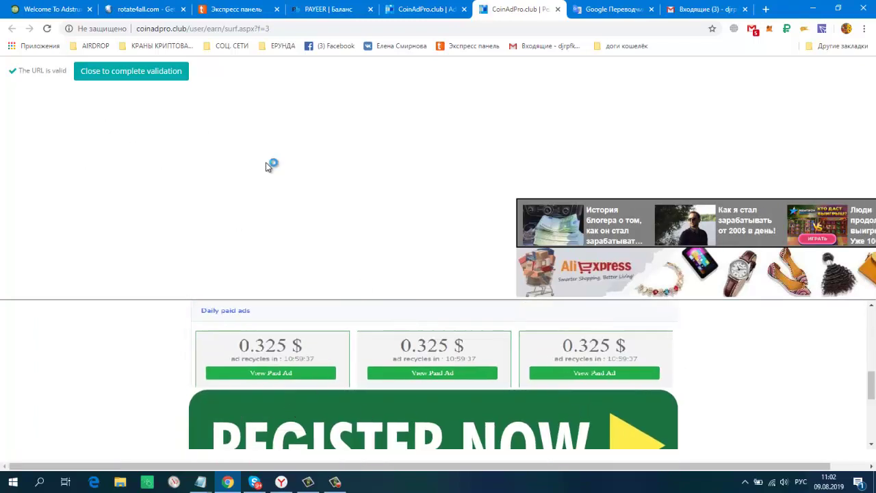
click(139, 74)
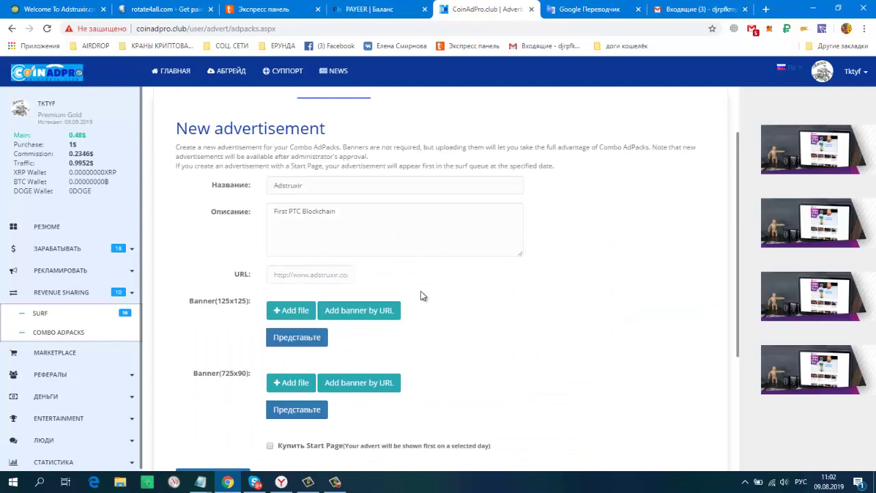
- Dismiss the pop-up ad and upload the desktop image "125x125.gif adstruxir.gif" as the 125x125 banner
scroll(582, 304, down, 1)
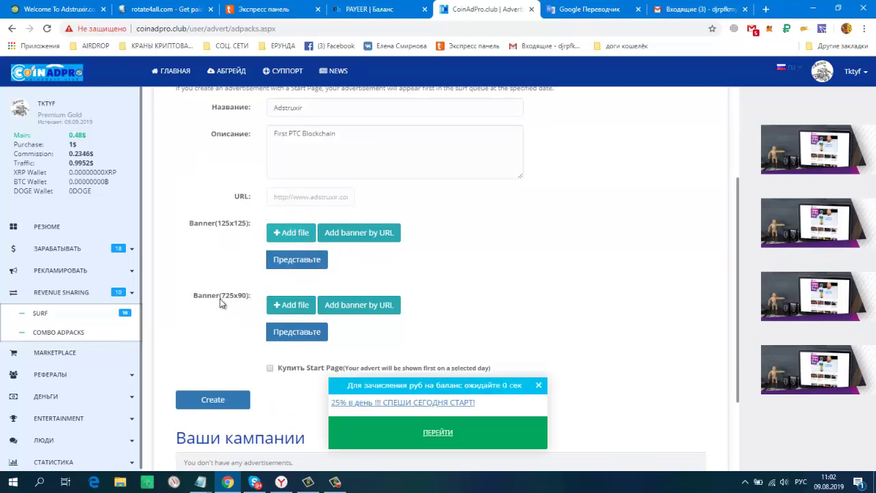
click(539, 386)
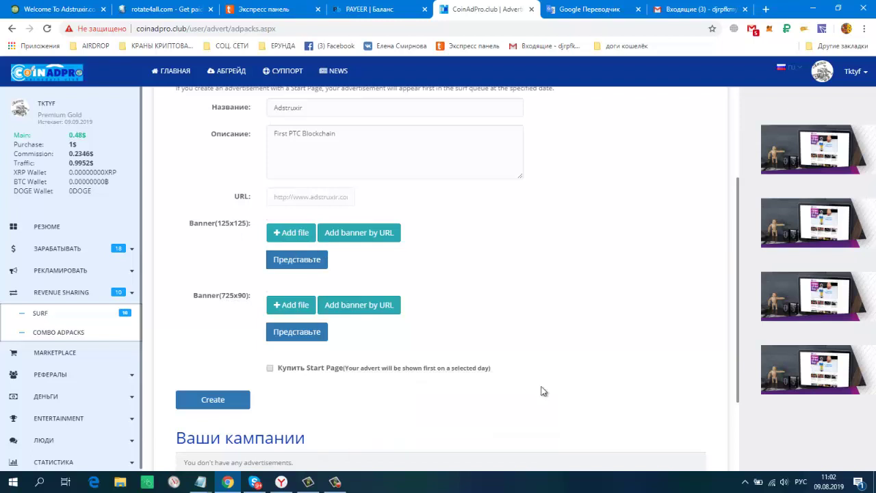
click(277, 236)
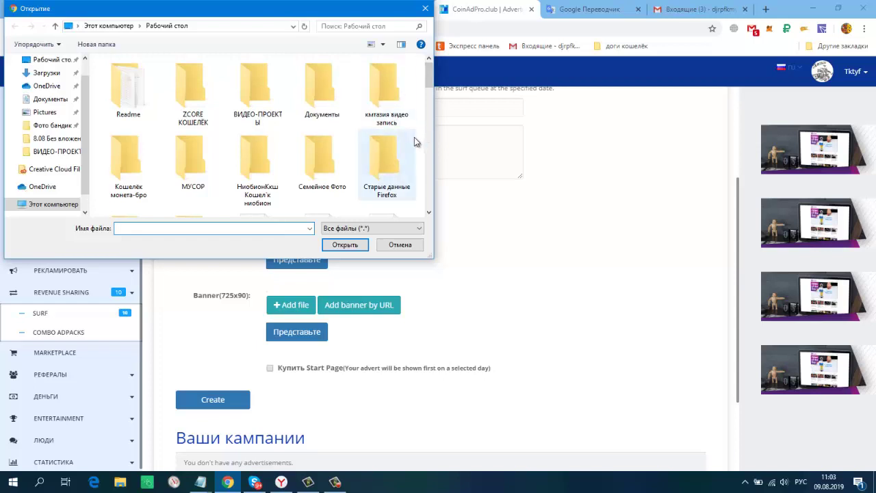
scroll(408, 140, down, 2)
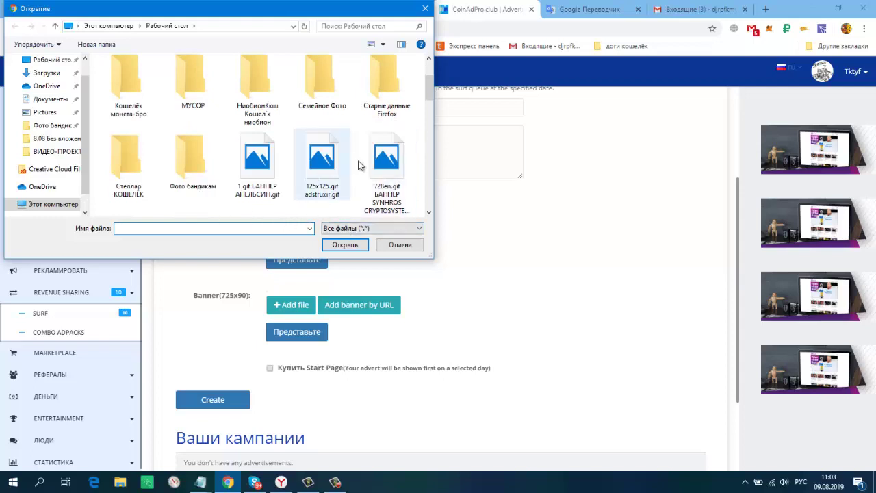
double_click(322, 159)
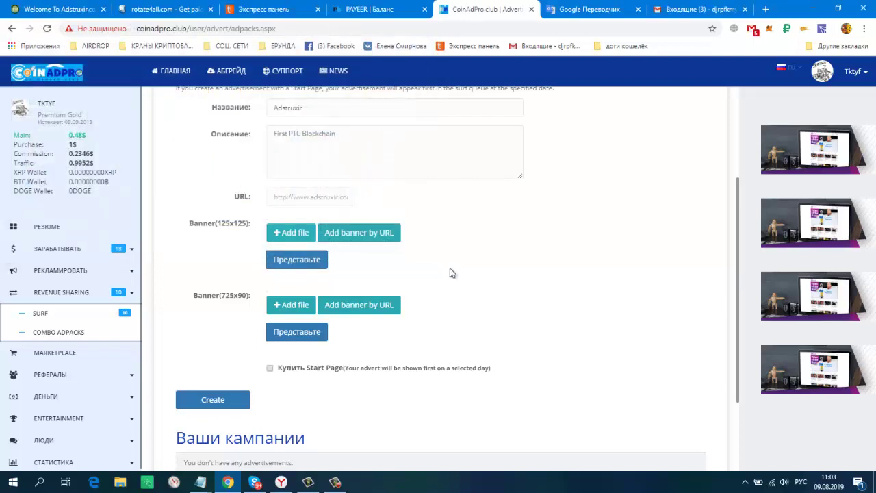
click(286, 261)
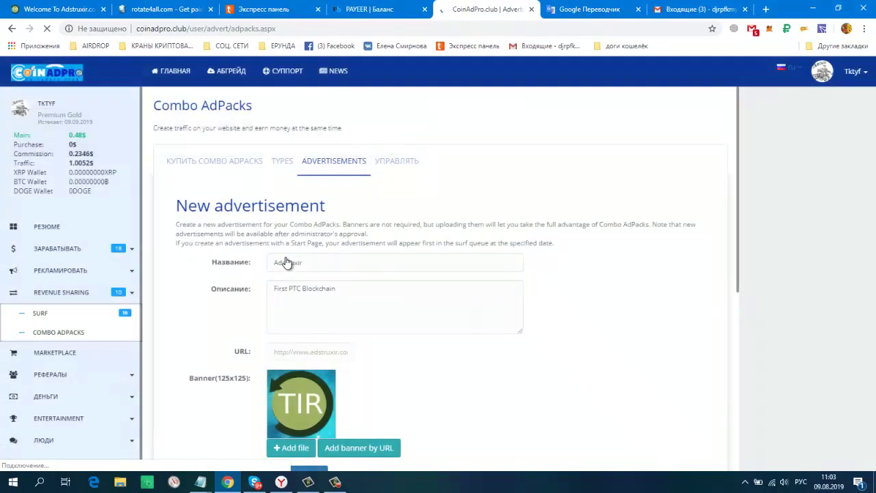
- Try to upload the desktop image "728x90.png adstruxir1.png" as the 725x90 banner and review the form
scroll(532, 257, down, 2)
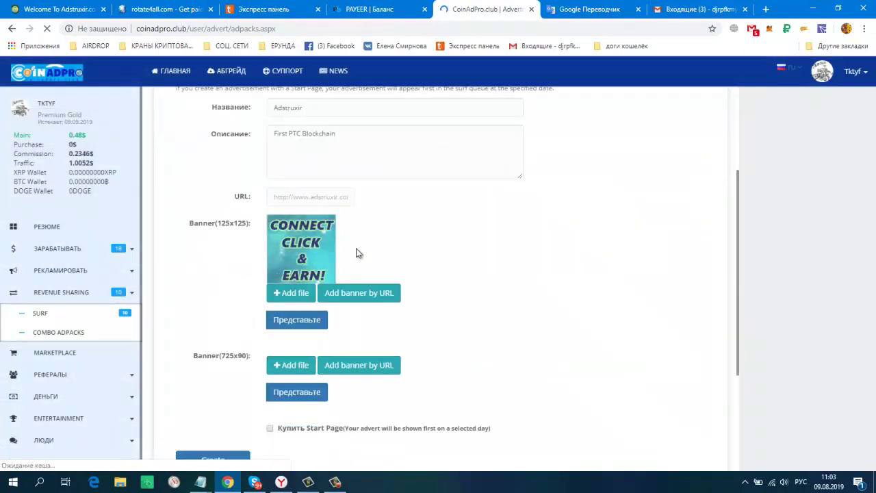
scroll(425, 252, down, 1)
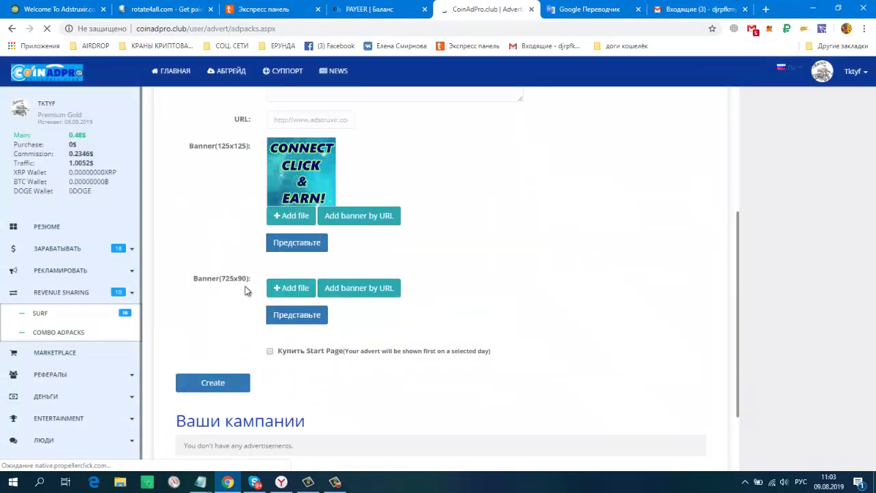
click(287, 290)
click(421, 10)
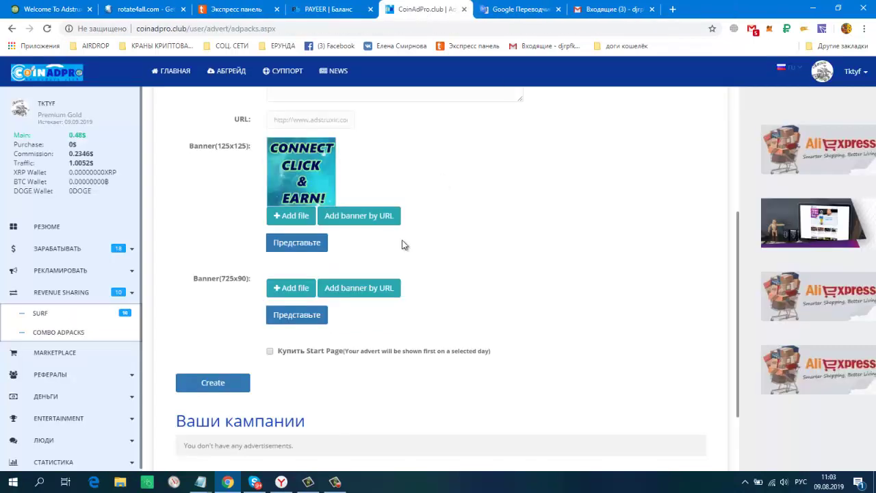
click(297, 295)
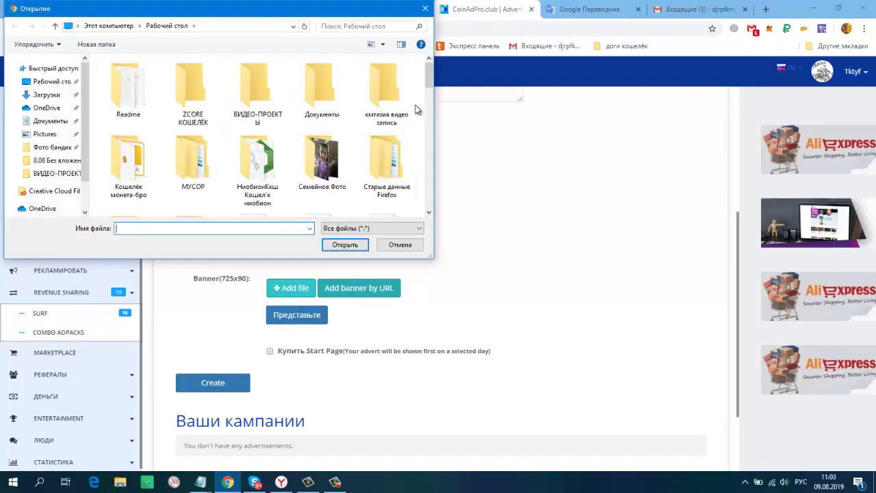
scroll(415, 110, down, 1)
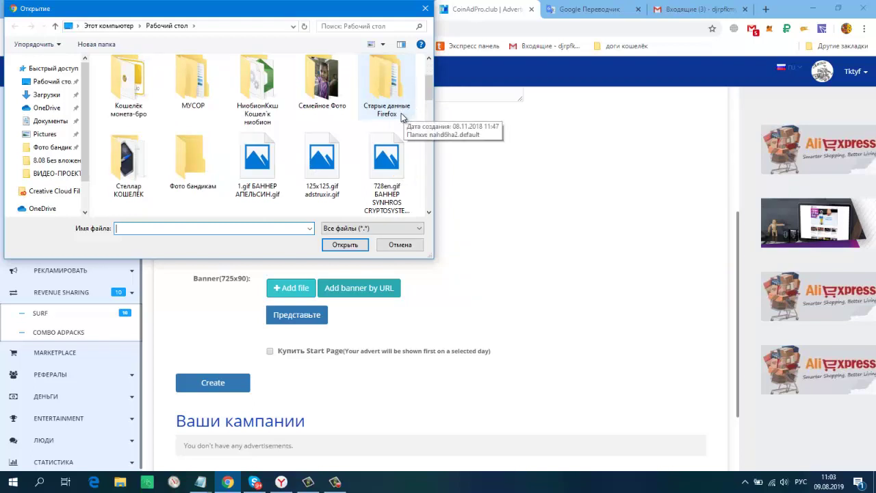
scroll(404, 118, down, 1)
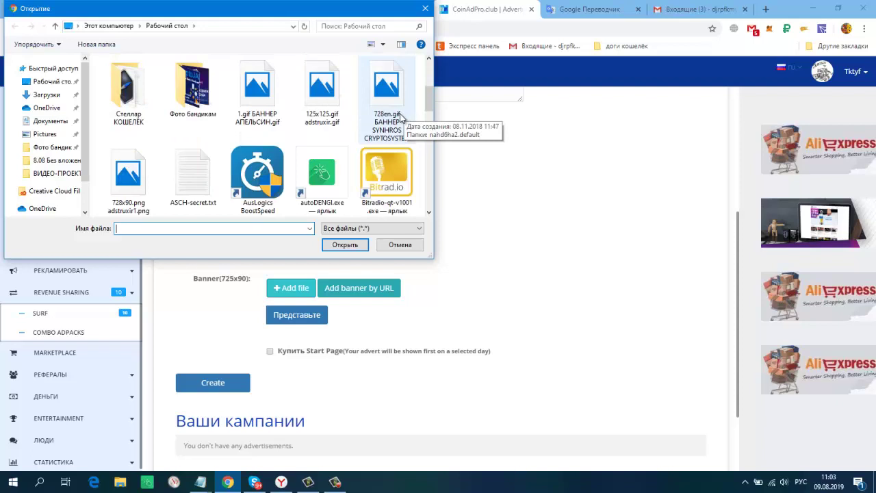
double_click(138, 198)
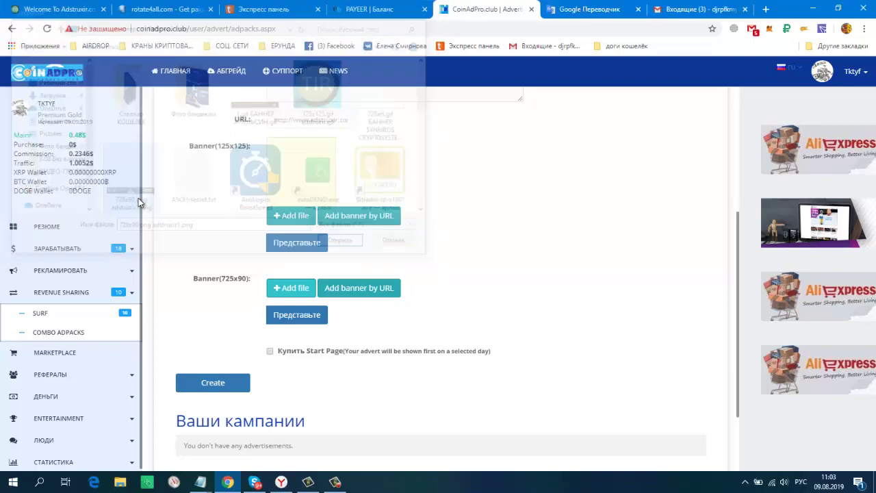
click(305, 322)
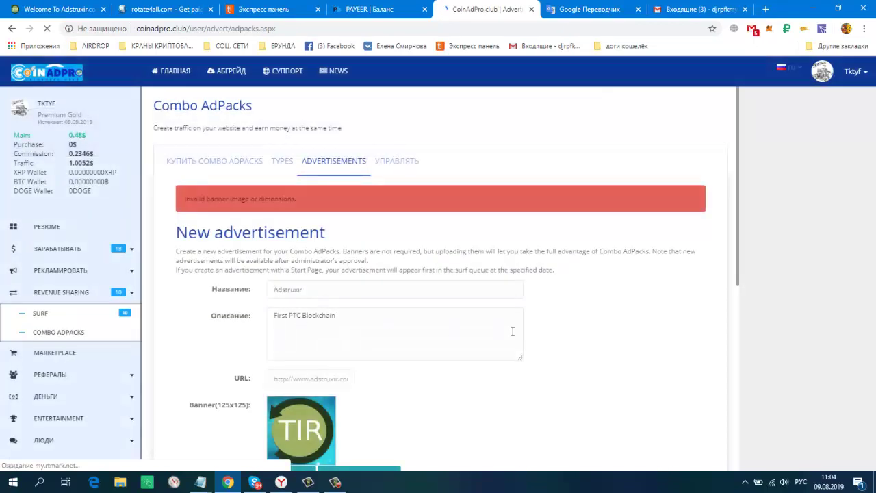
scroll(511, 333, down, 2)
scroll(564, 313, down, 2)
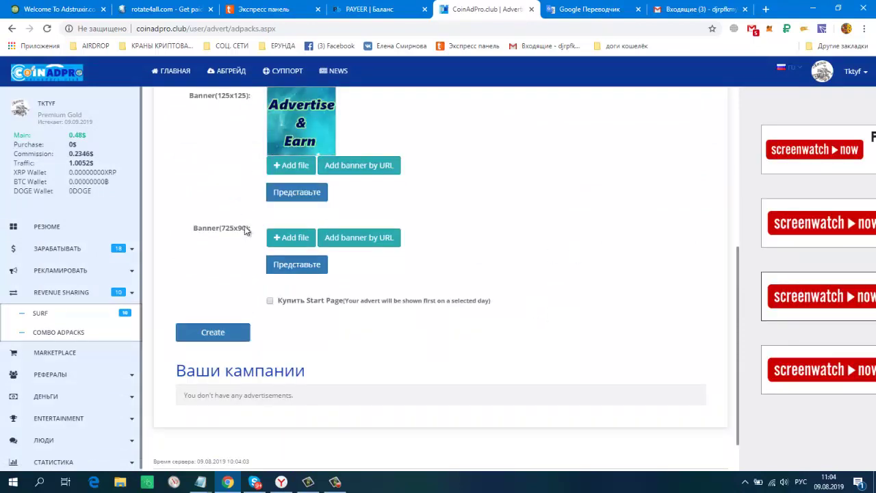
scroll(313, 225, up, 2)
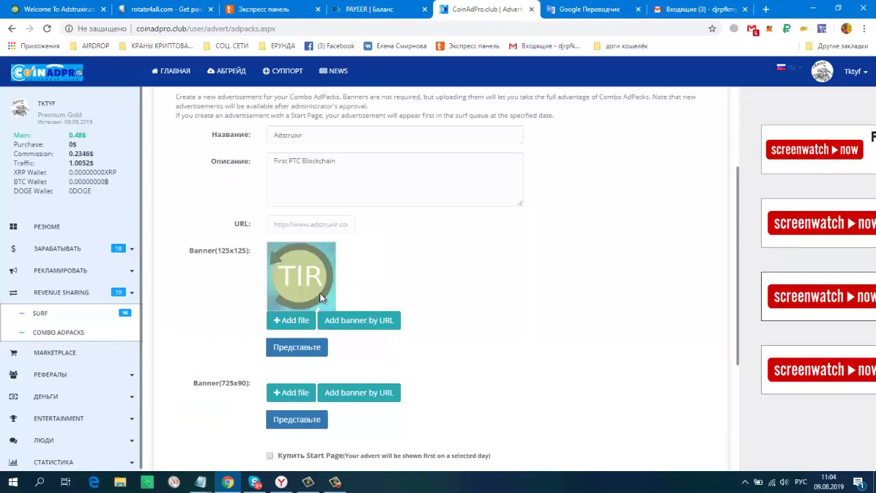
- Close the pop-up ad and copy the note beside the Start Page option on the advertisement form
scroll(461, 277, down, 2)
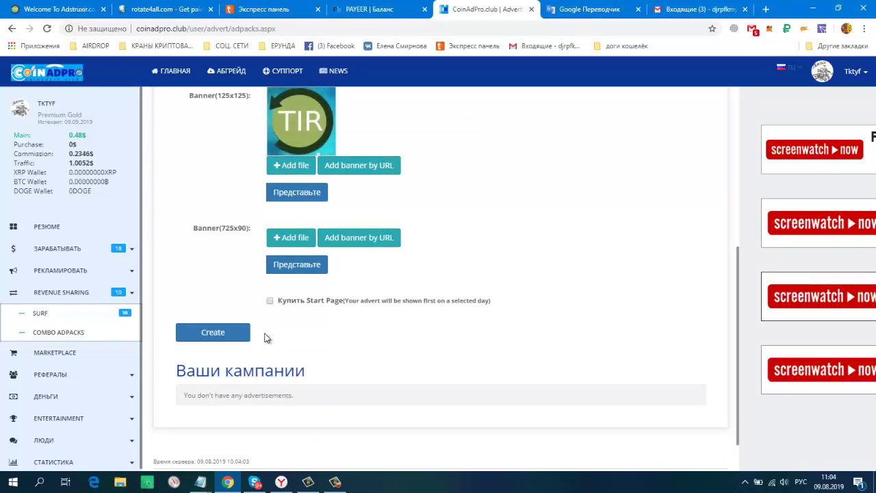
click(484, 306)
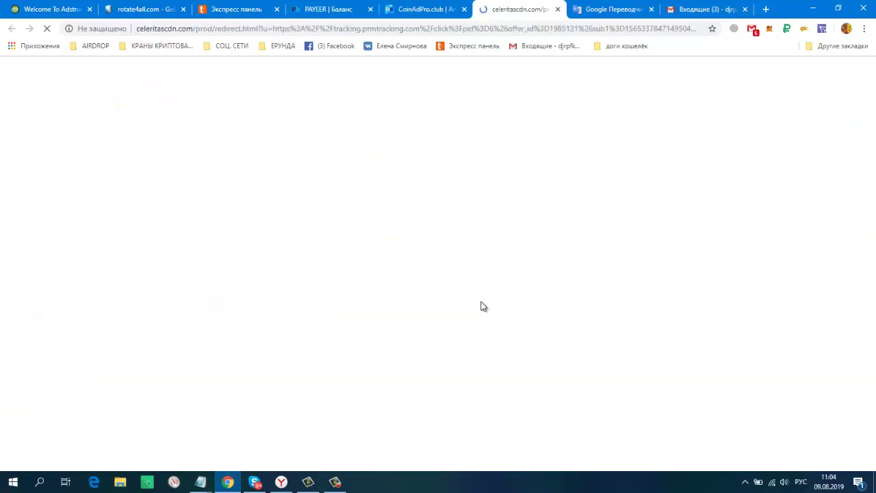
click(419, 9)
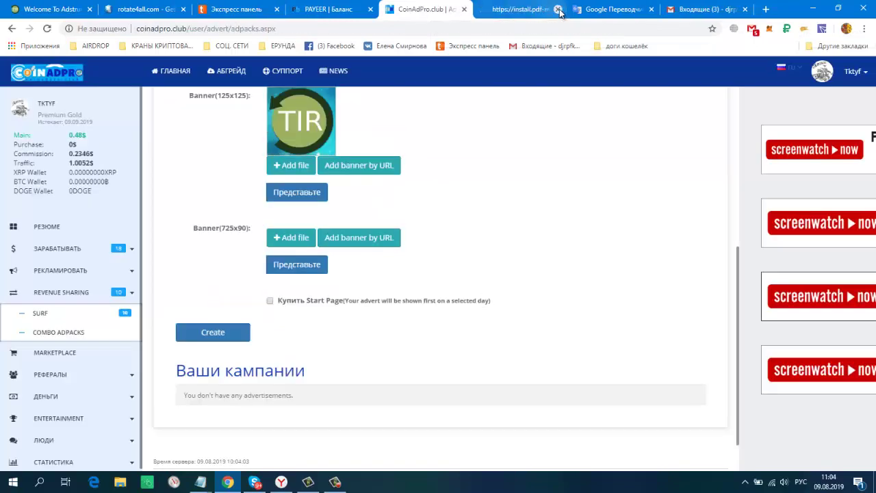
click(559, 9)
click(468, 9)
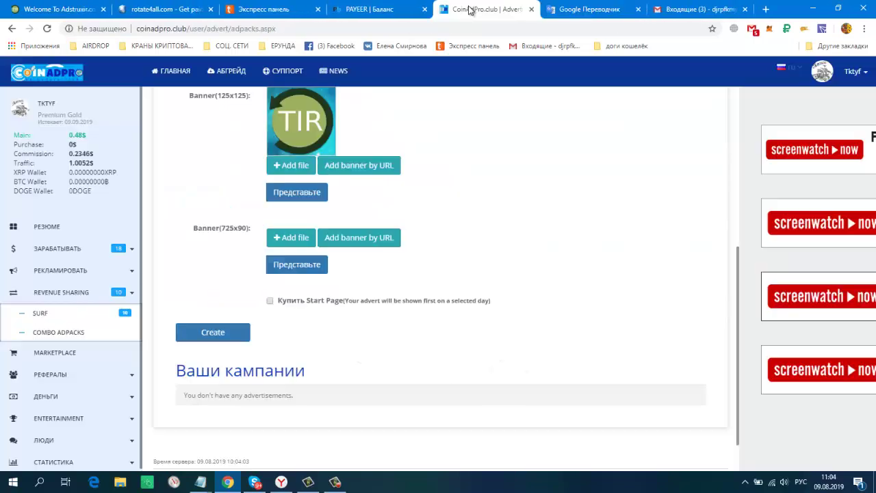
drag(498, 306, 300, 306)
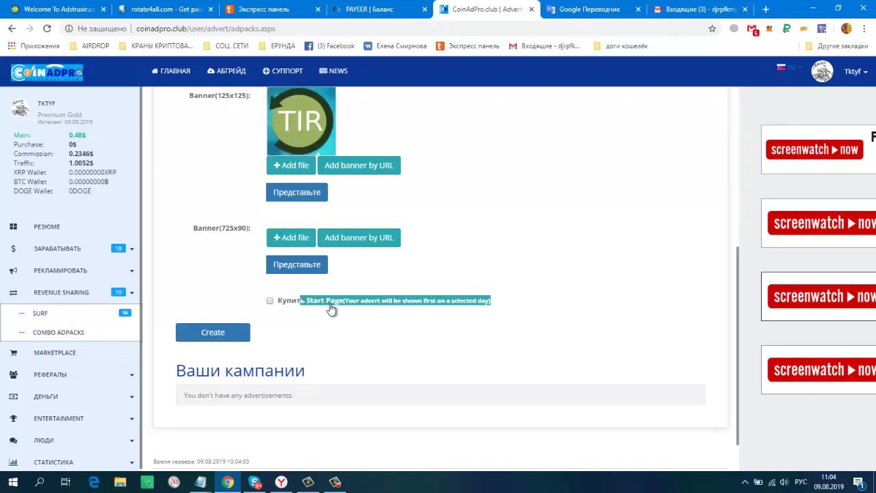
right_click(333, 307)
click(356, 311)
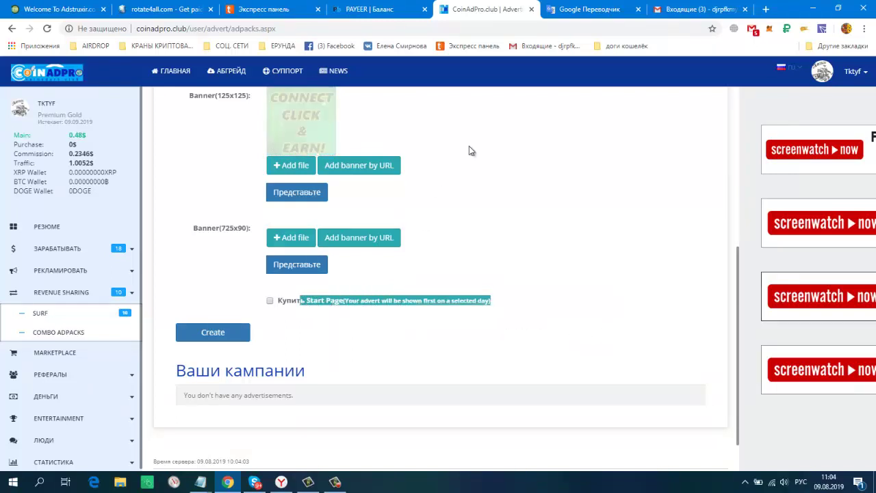
- Switch to Google Translate and paste the copied Start Page note on a new line to translate it into Russian
click(590, 10)
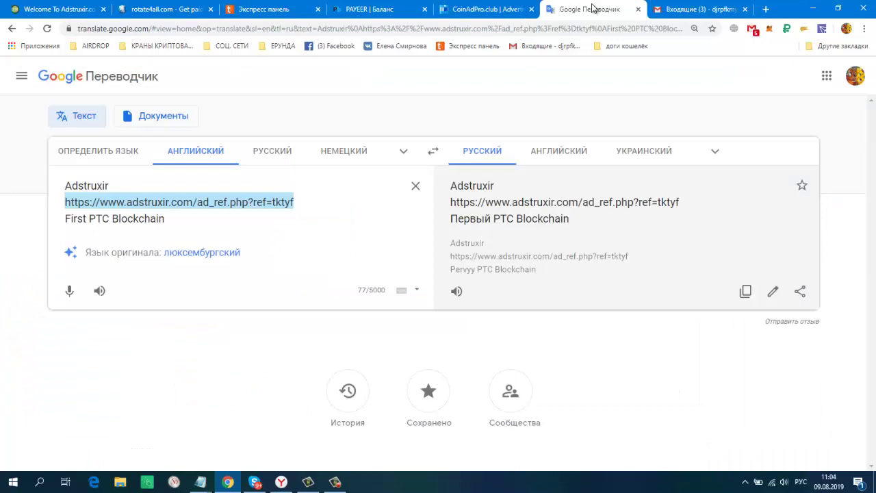
click(194, 230)
key(Return)
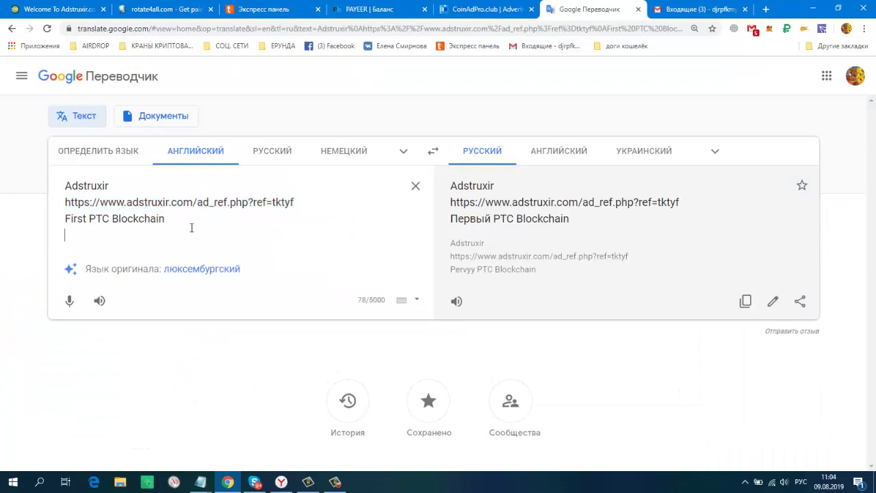
right_click(80, 235)
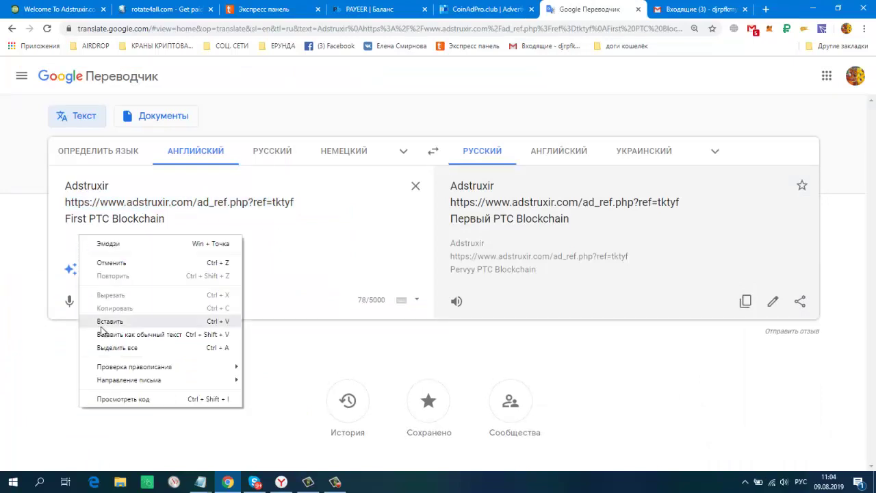
click(104, 322)
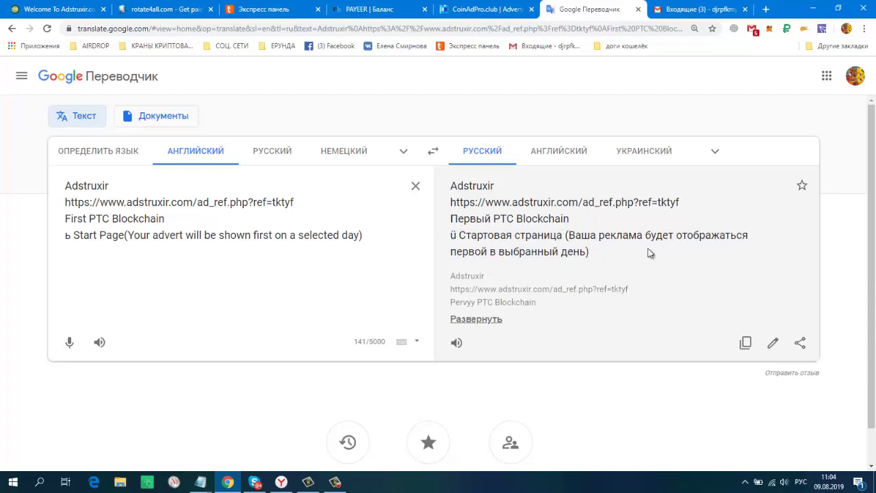
- Return to CoinAdPro, create the Adstruxir advertisement without a Start Page, and review the resulting messages and campaign list
click(479, 9)
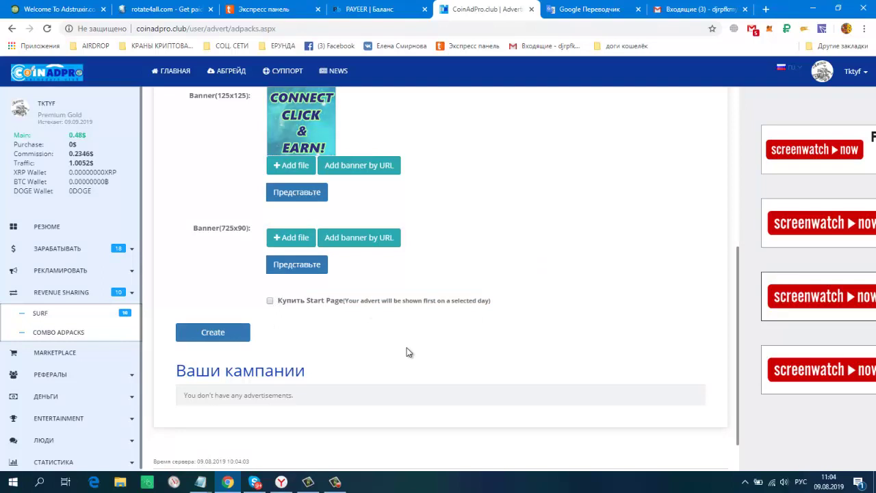
click(213, 341)
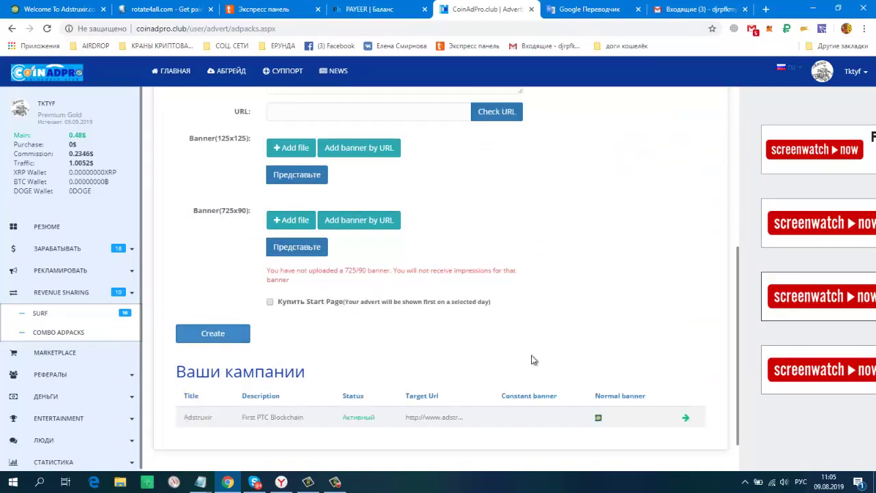
scroll(579, 362, up, 5)
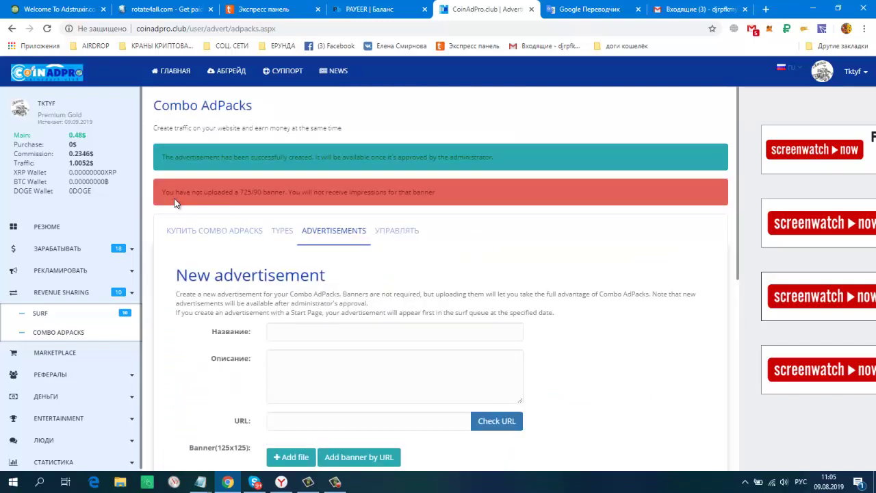
drag(167, 192, 258, 179)
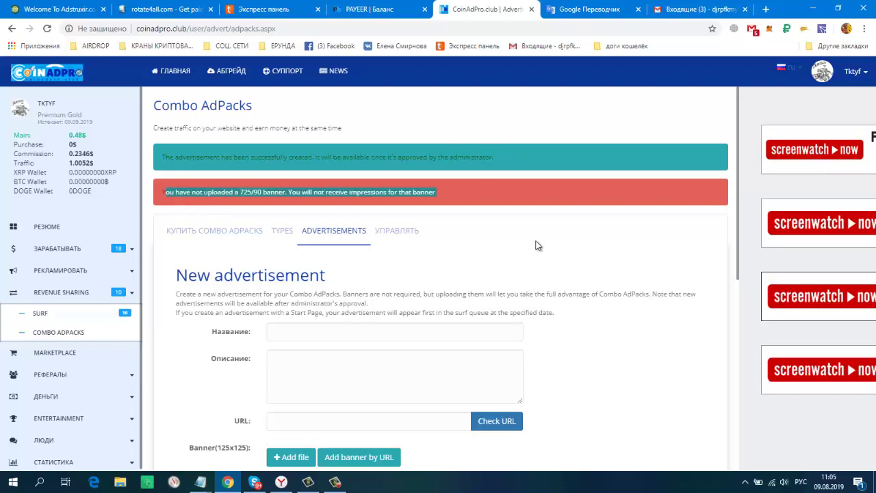
scroll(538, 245, down, 2)
scroll(591, 298, down, 3)
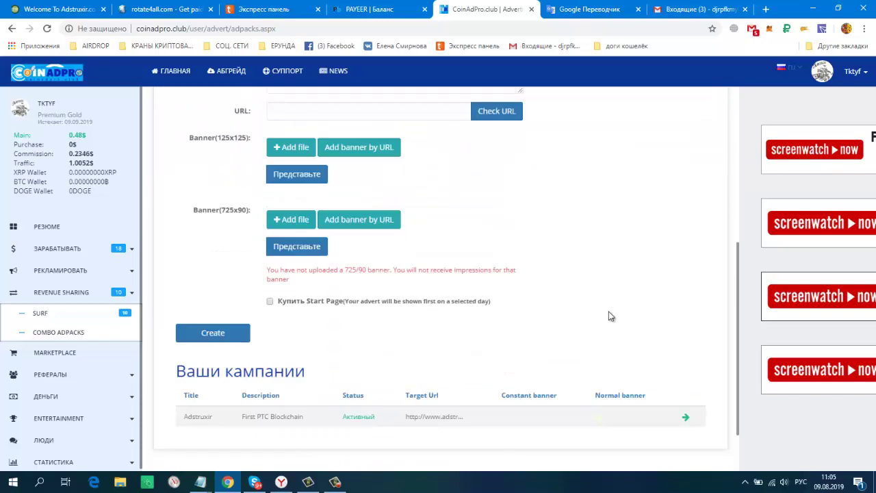
scroll(611, 316, down, 2)
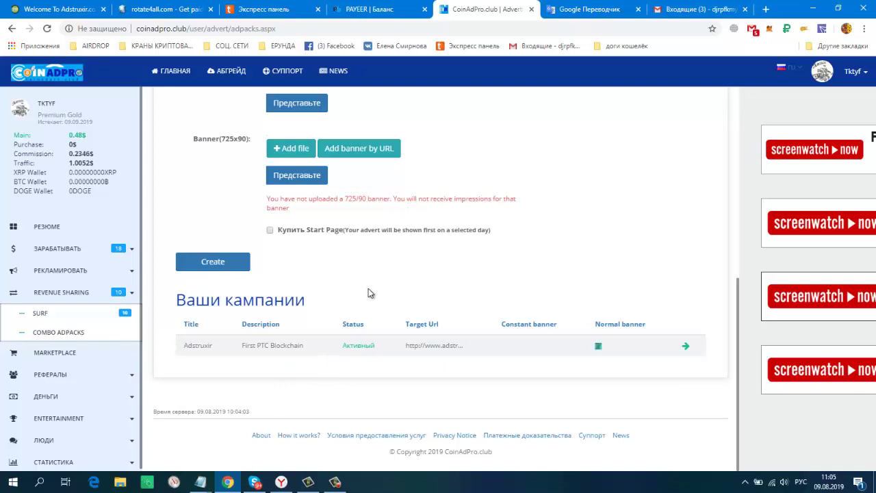
scroll(368, 293, up, 2)
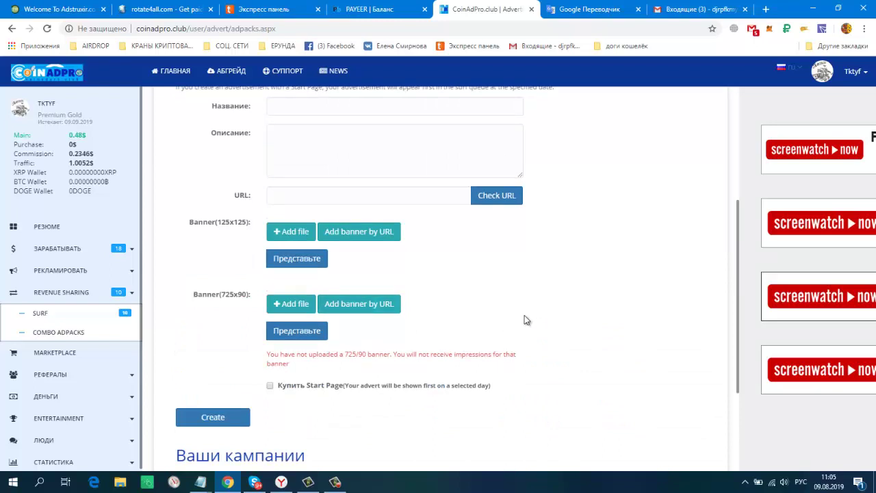
scroll(525, 319, down, 1)
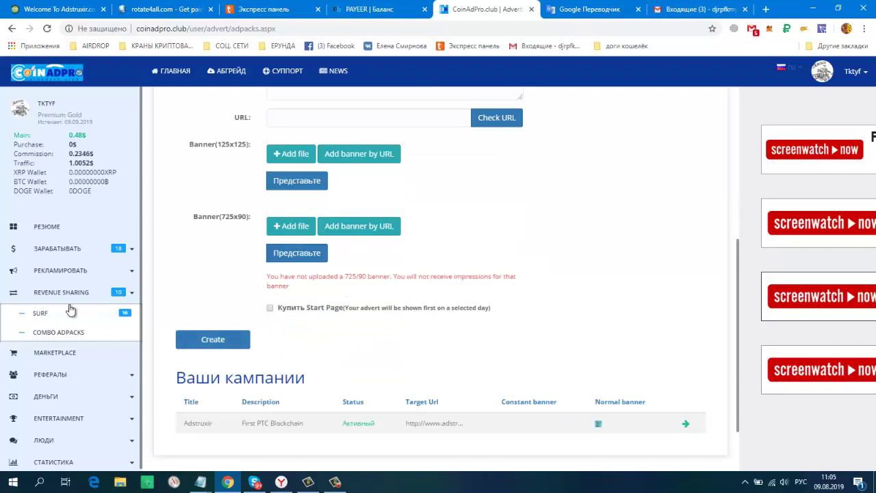
- Open the Revenue Sharing surf page, start surfing the Combo AdPacks advertisements and leave the pop-up ad
click(39, 316)
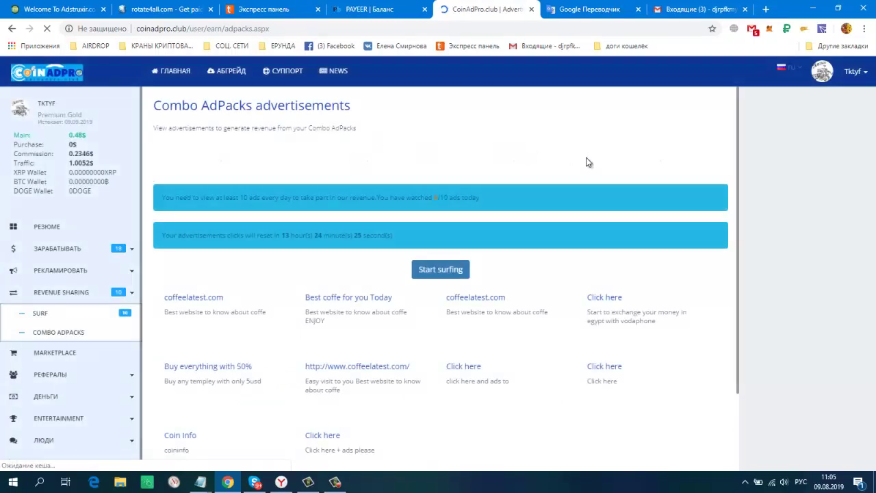
scroll(588, 163, down, 2)
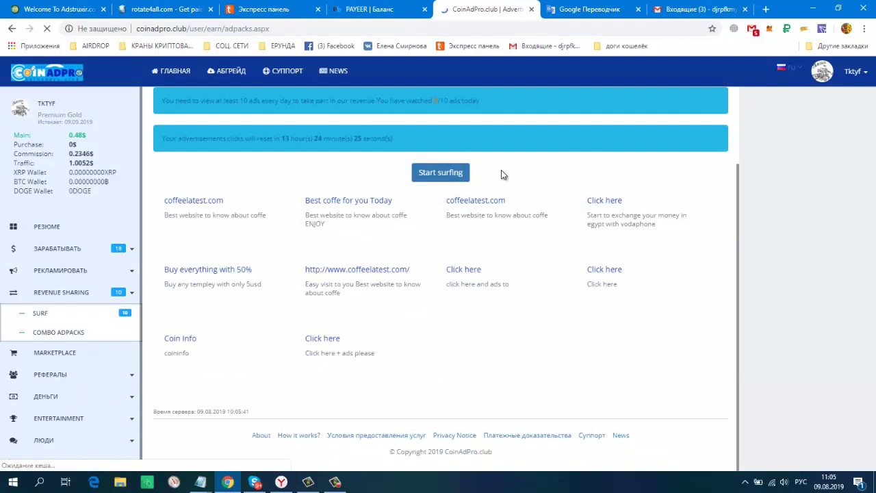
click(425, 175)
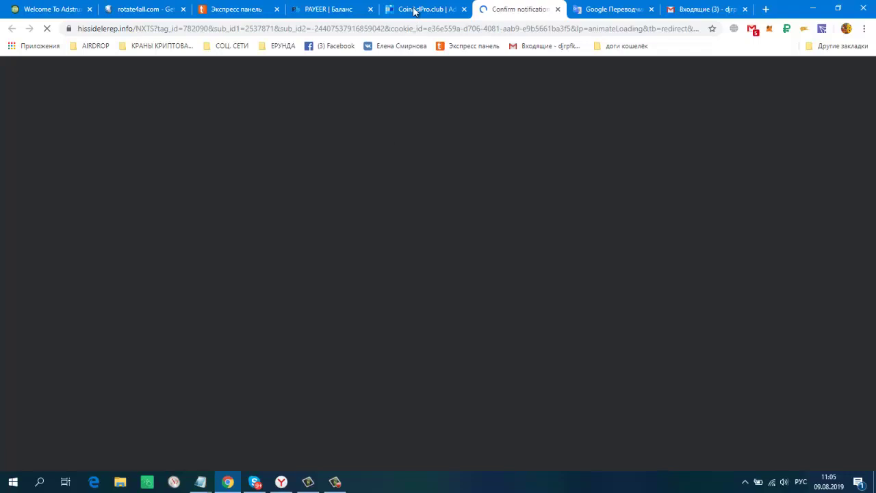
click(414, 9)
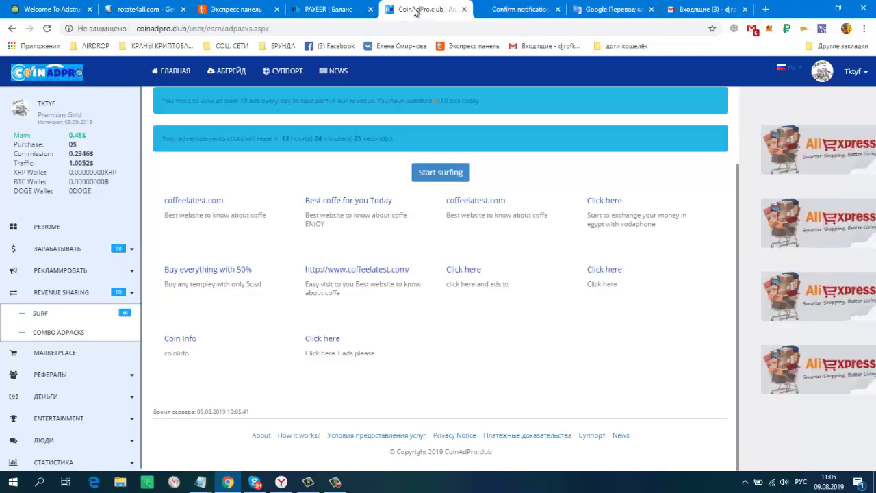
click(437, 174)
click(576, 10)
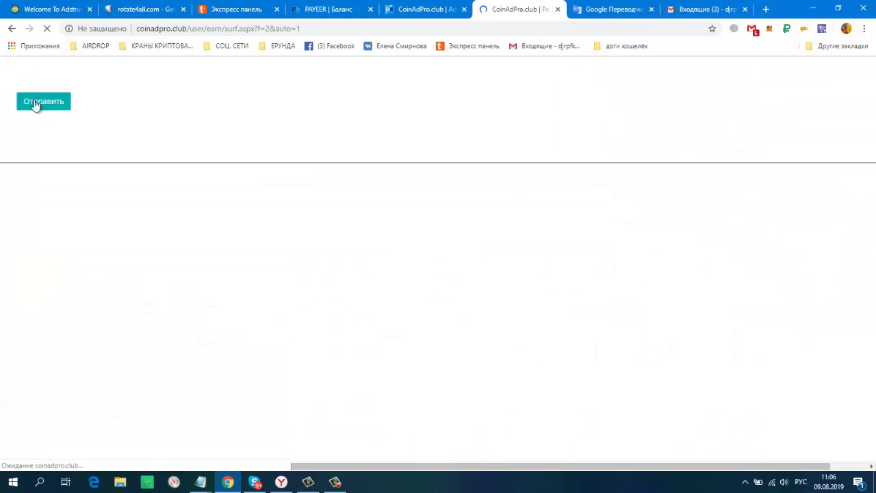
- Submit the verification for the viewed surf advertisement and close its viewing page
click(88, 103)
click(222, 106)
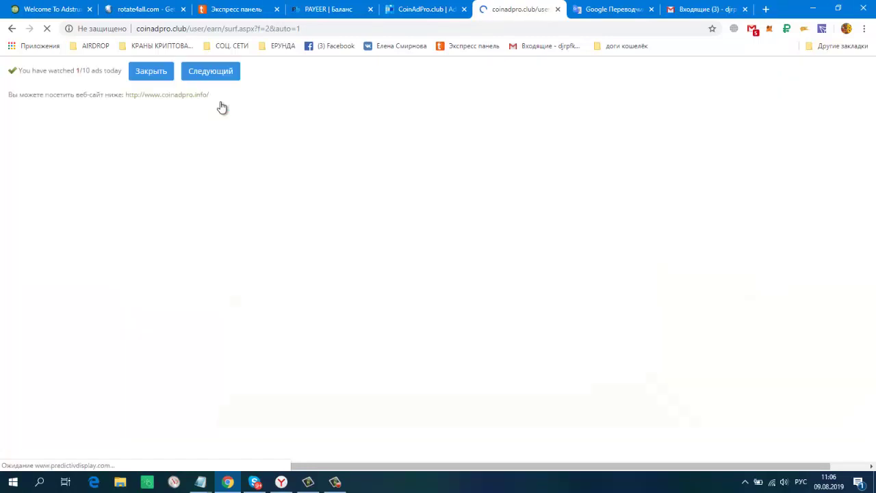
click(144, 72)
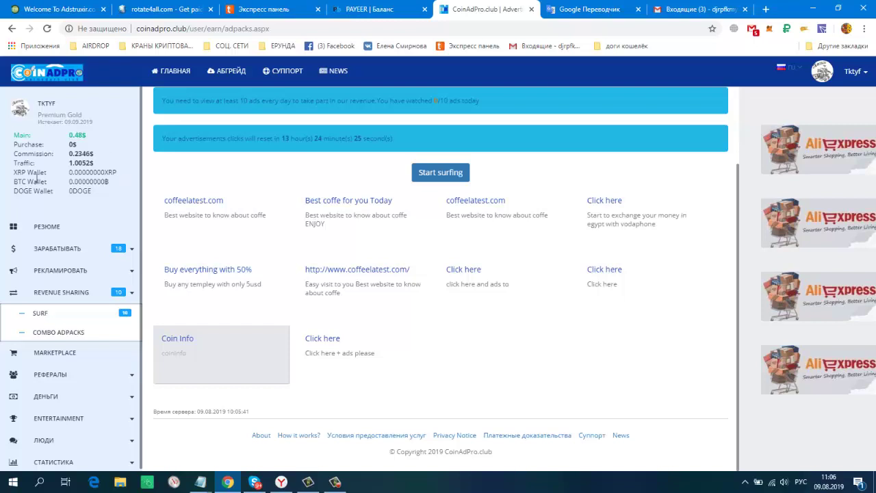
- Review the balances on the account summary page, bypass the pop-up ad and open the traffic exchange advertising page
click(53, 230)
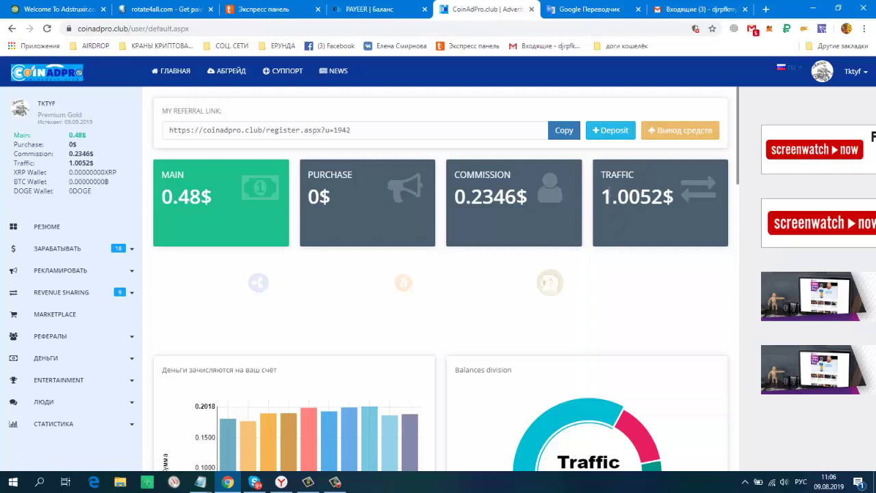
scroll(610, 211, down, 2)
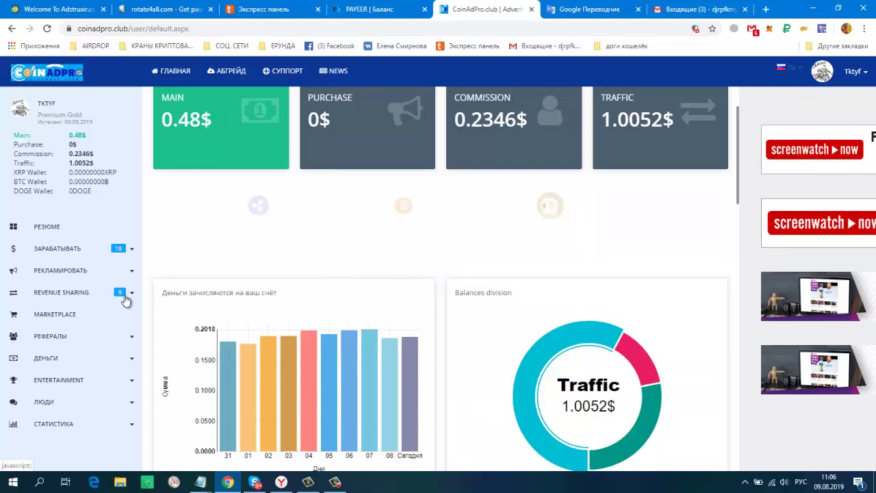
click(60, 275)
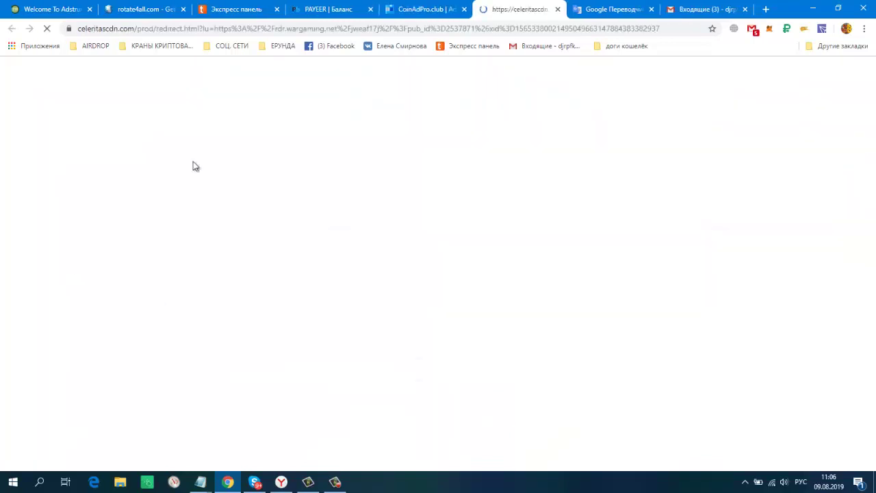
click(412, 13)
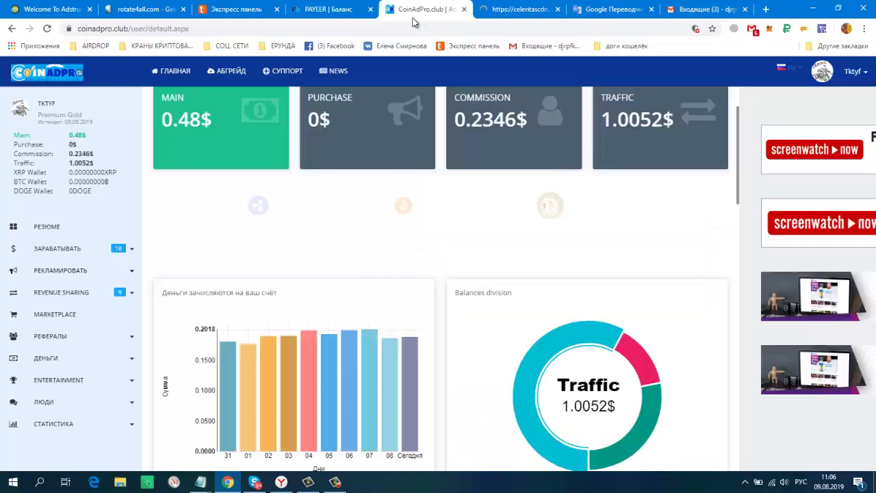
click(54, 274)
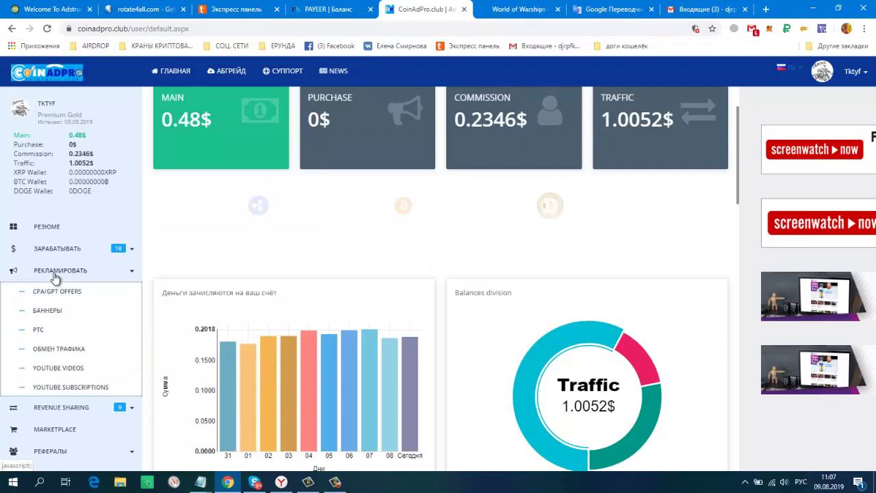
click(43, 351)
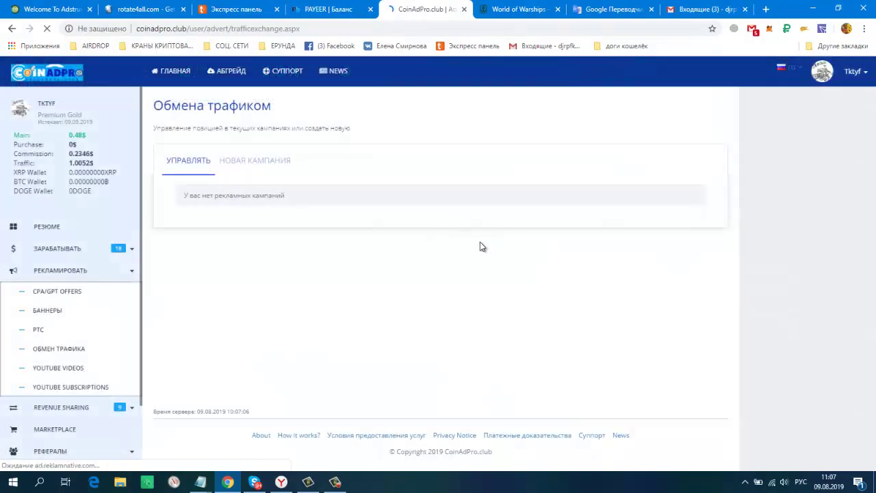
- Open the new traffic exchange campaign form, bypassing pop-up ads, and choose the package of 990 views (8s) for 1$
click(273, 165)
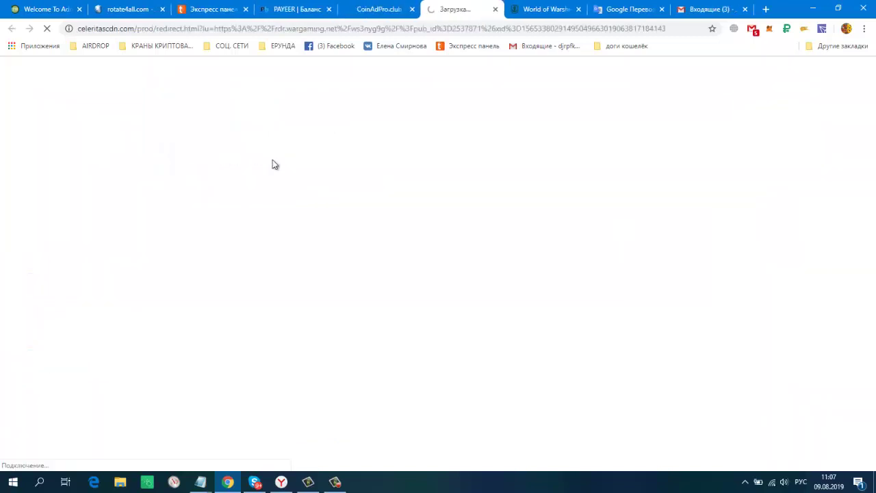
click(368, 7)
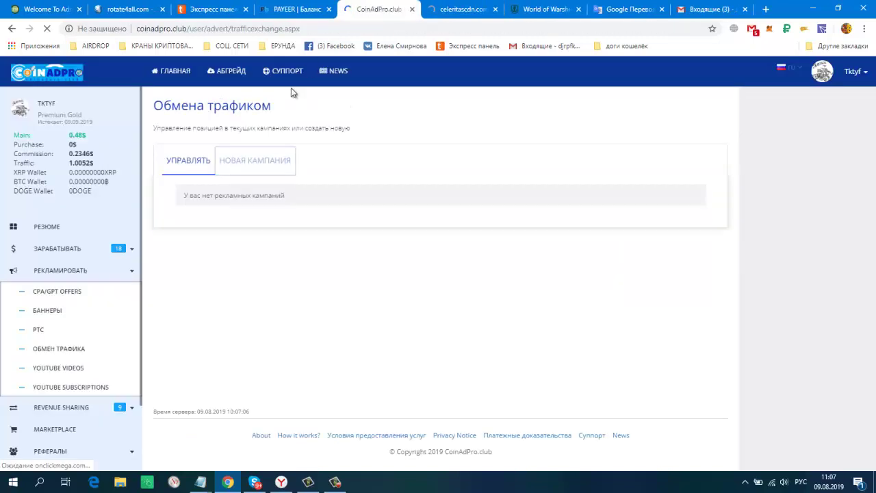
click(271, 169)
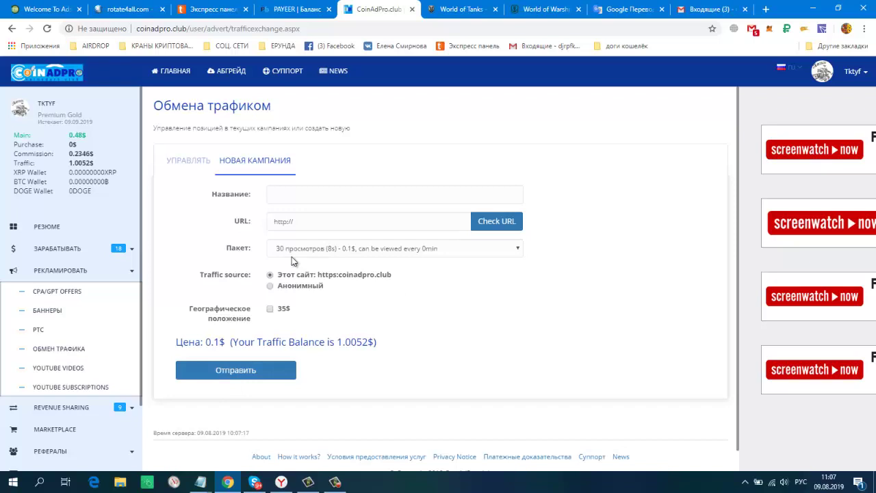
click(520, 251)
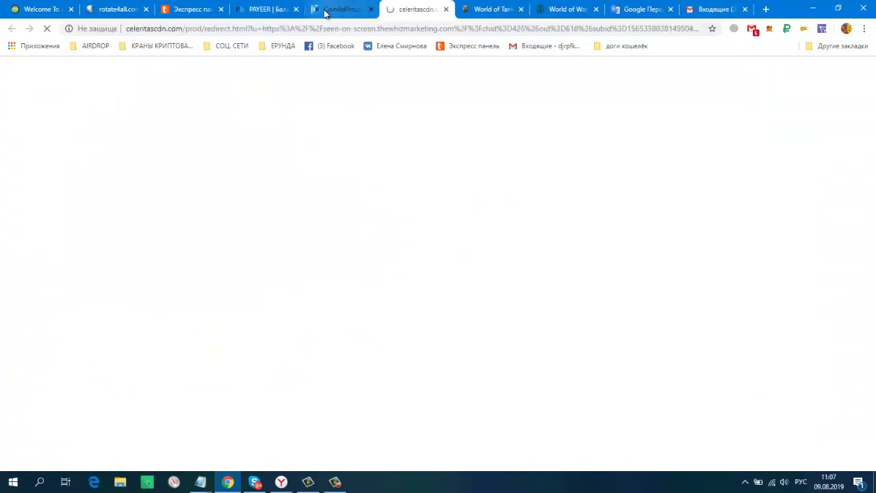
click(326, 9)
click(517, 252)
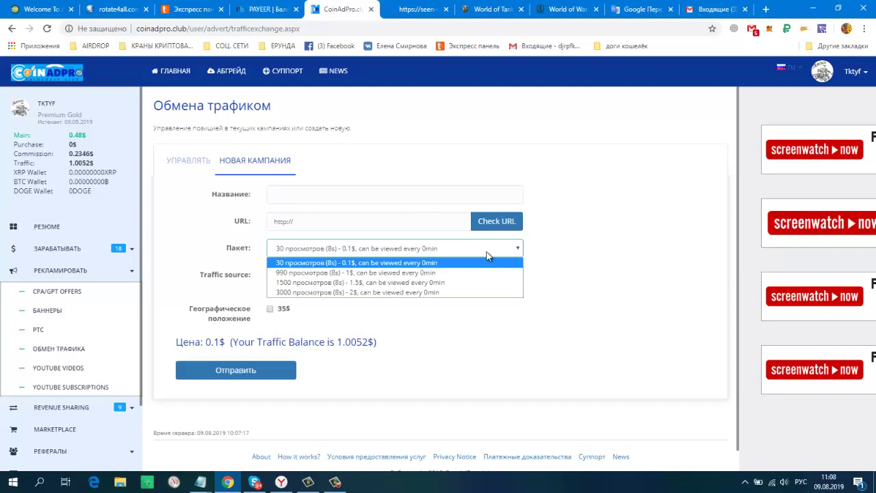
click(426, 273)
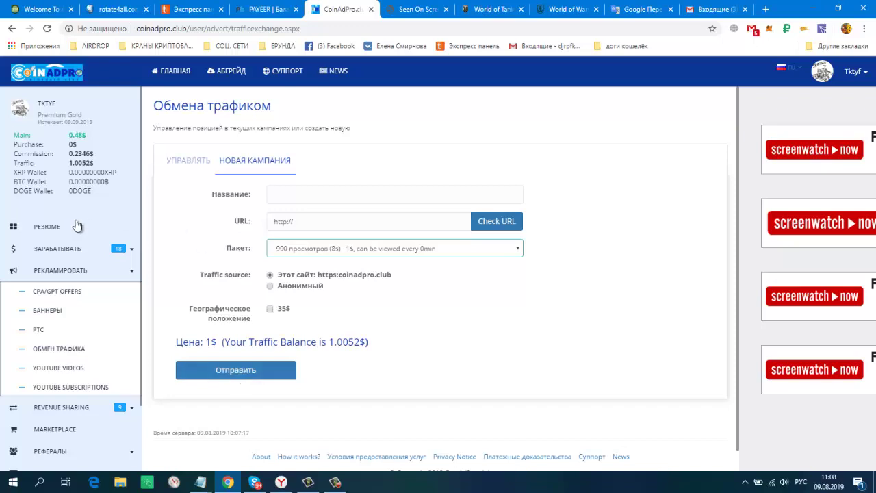
- Return to the account summary page and close the leftover pop-up ad pages
click(47, 228)
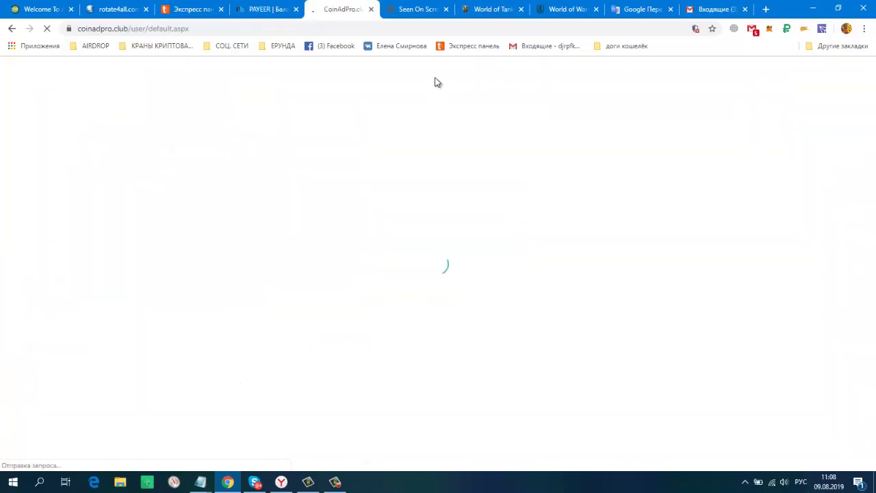
click(446, 10)
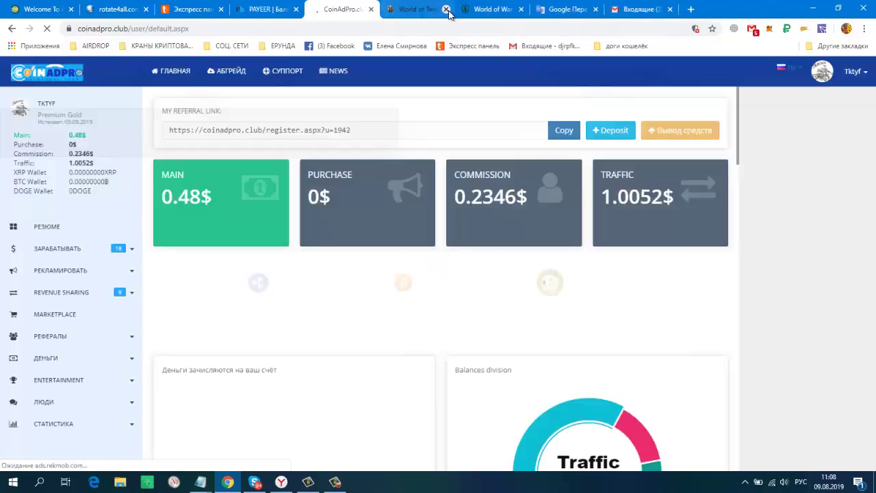
click(446, 10)
click(445, 10)
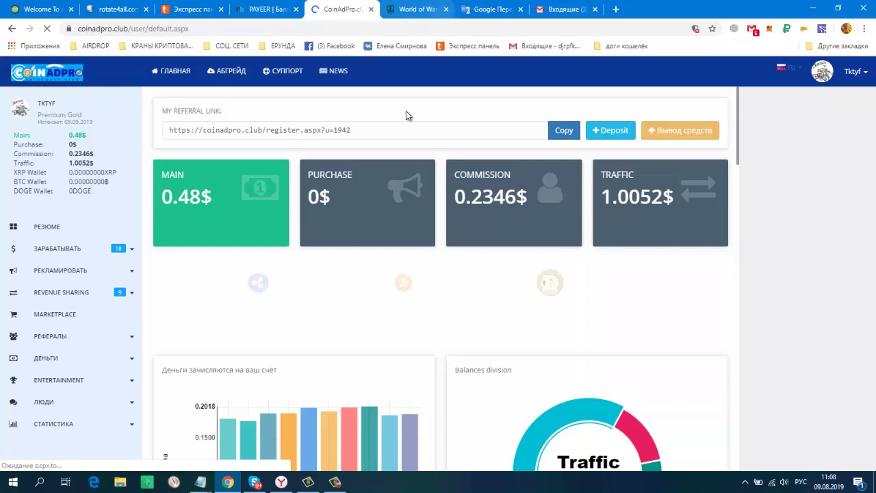